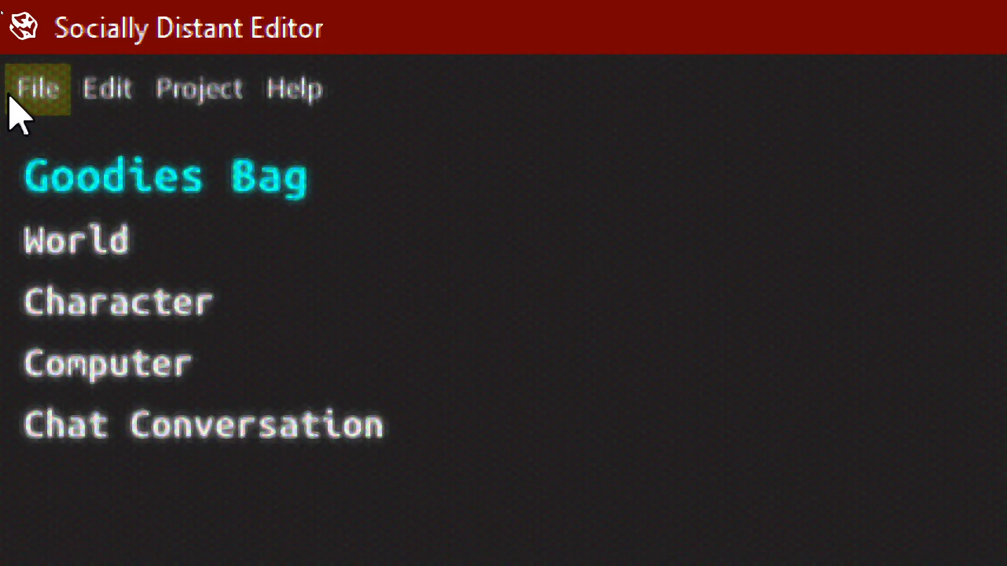
# - Create a new project in a new folder named demo2 inside the editorpacks folder
pyautogui.click(19, 73)
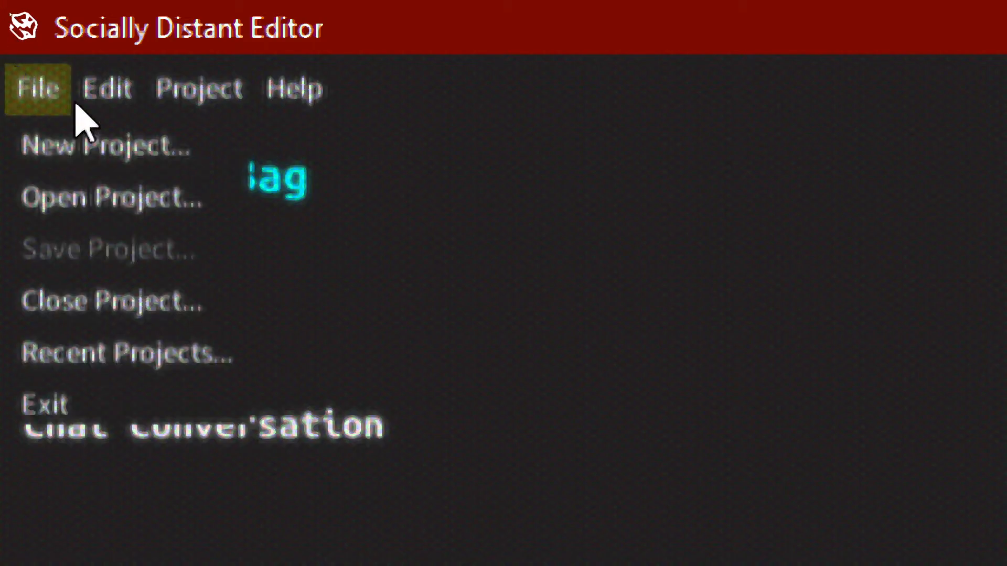
pyautogui.click(140, 155)
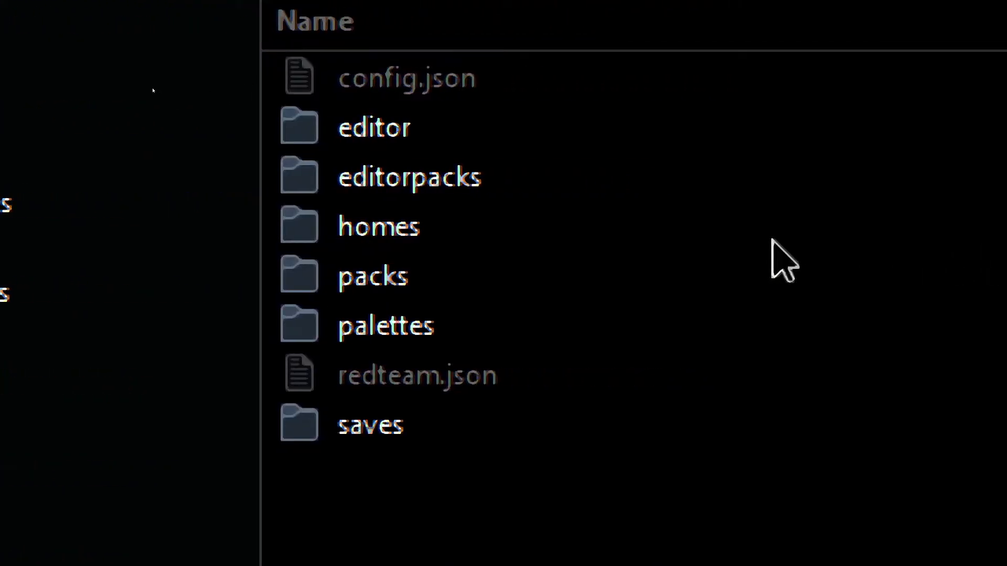
pyautogui.doubleClick(454, 184)
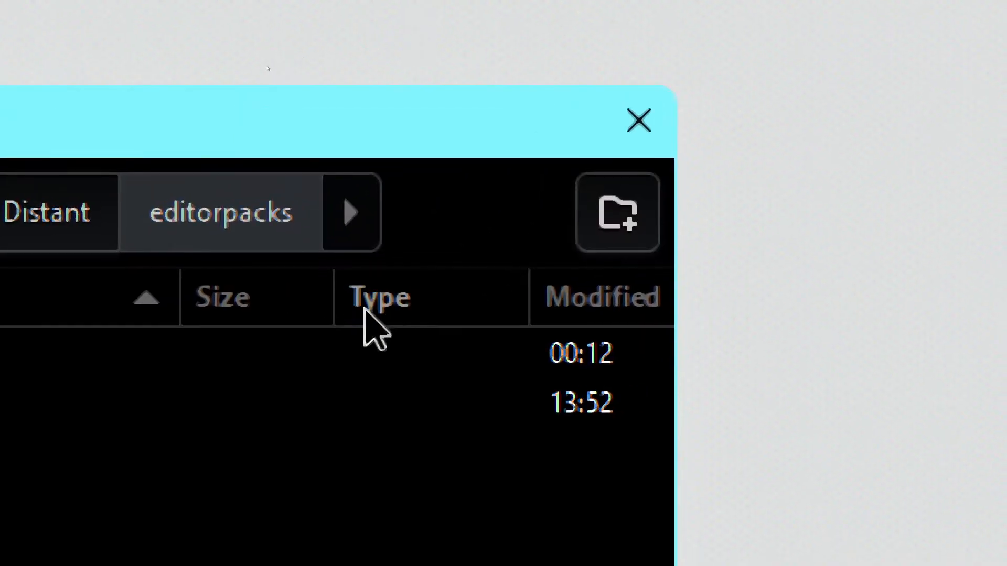
pyautogui.click(617, 212)
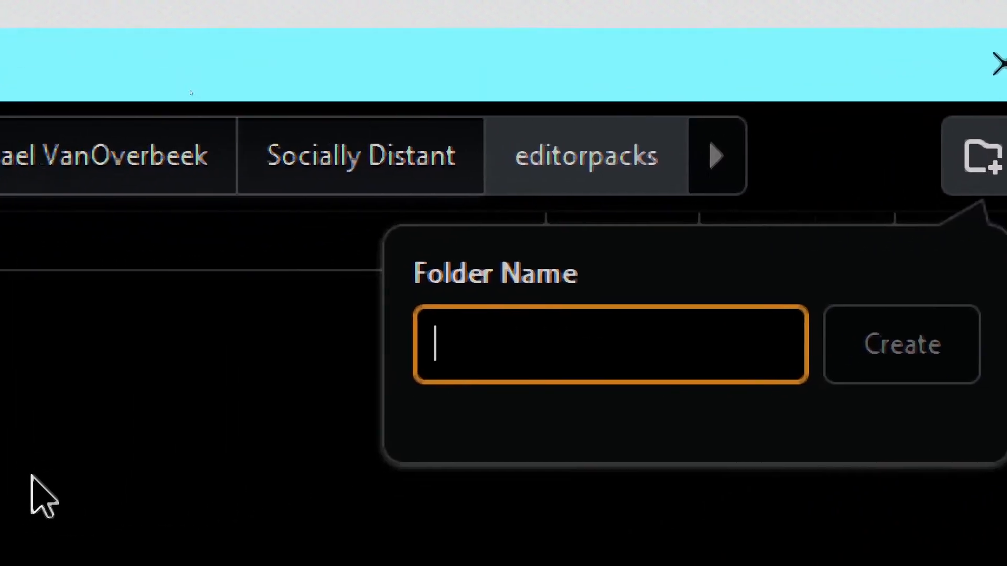
pyautogui.write('demo2')
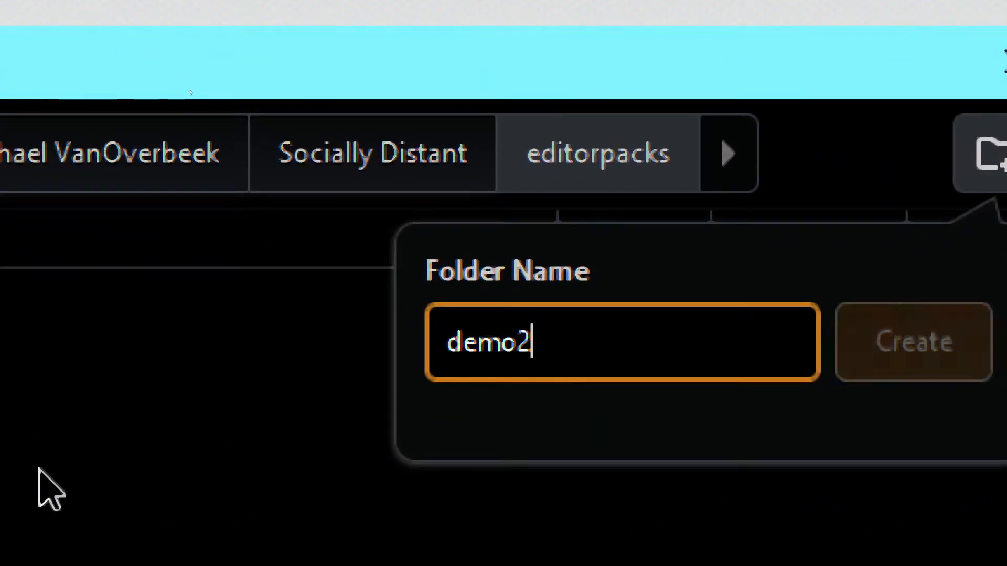
pyautogui.press('Return')
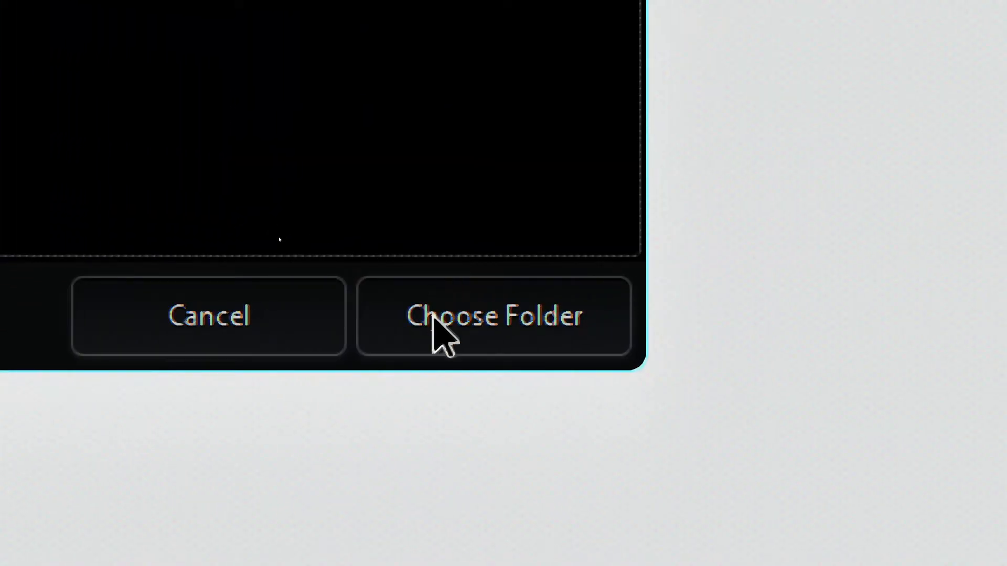
pyautogui.press('super+m')
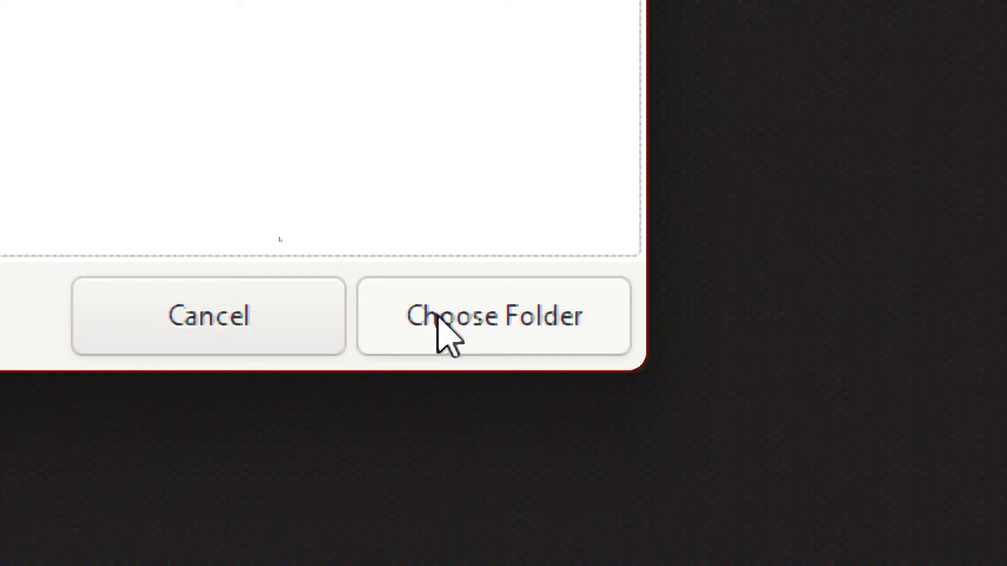
pyautogui.click(442, 317)
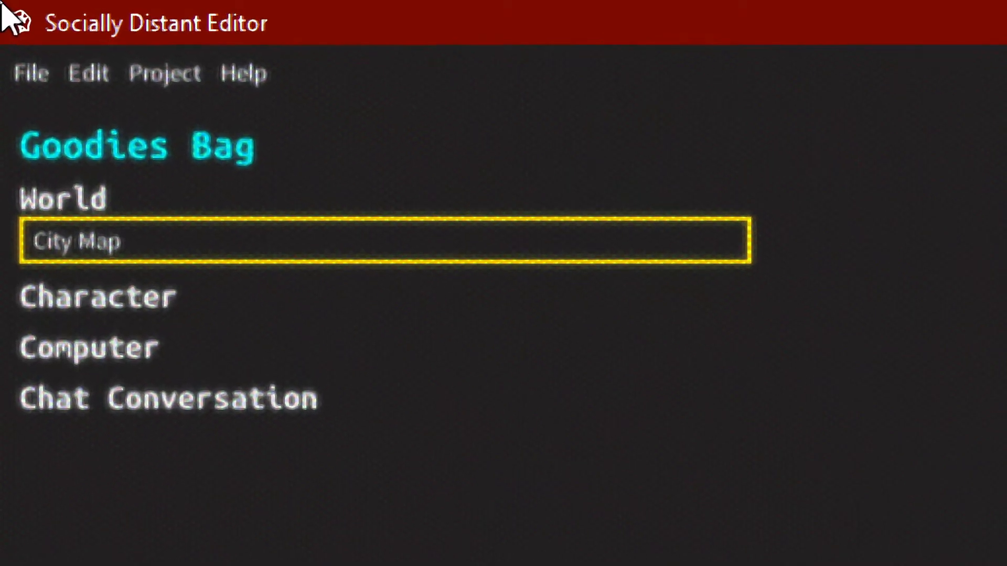
# - Add a new Character item to the project
pyautogui.click(163, 82)
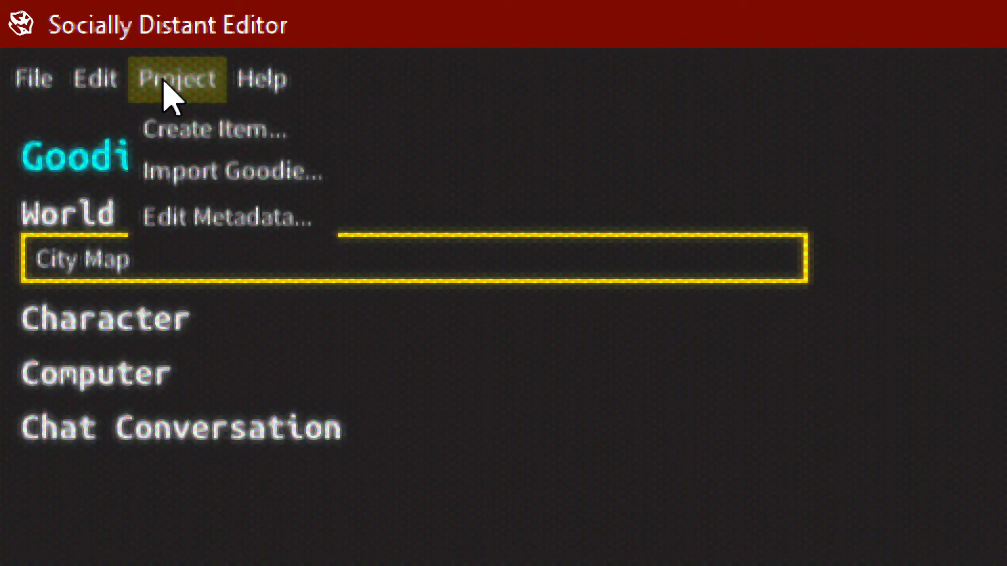
pyautogui.moveTo(173, 137)
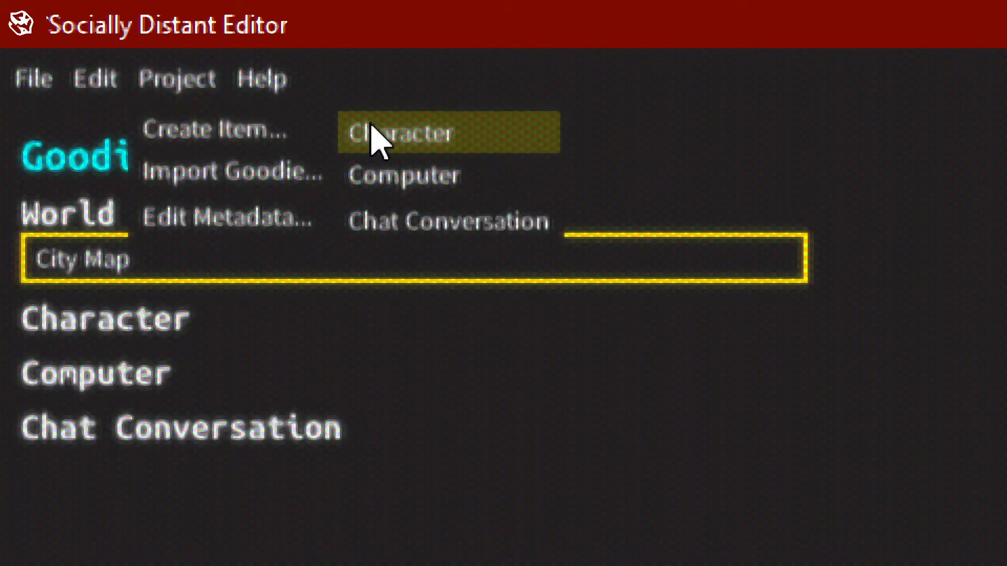
pyautogui.click(356, 142)
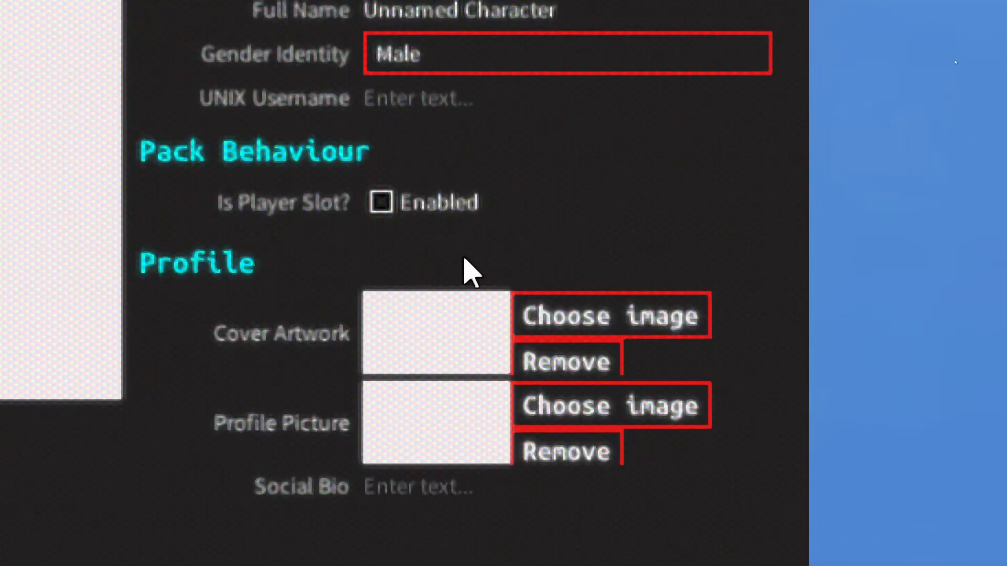
# - Replace the placeholder full name in the Identity section with the character's own name and fill in the UNIX username
pyautogui.moveTo(528, 169)
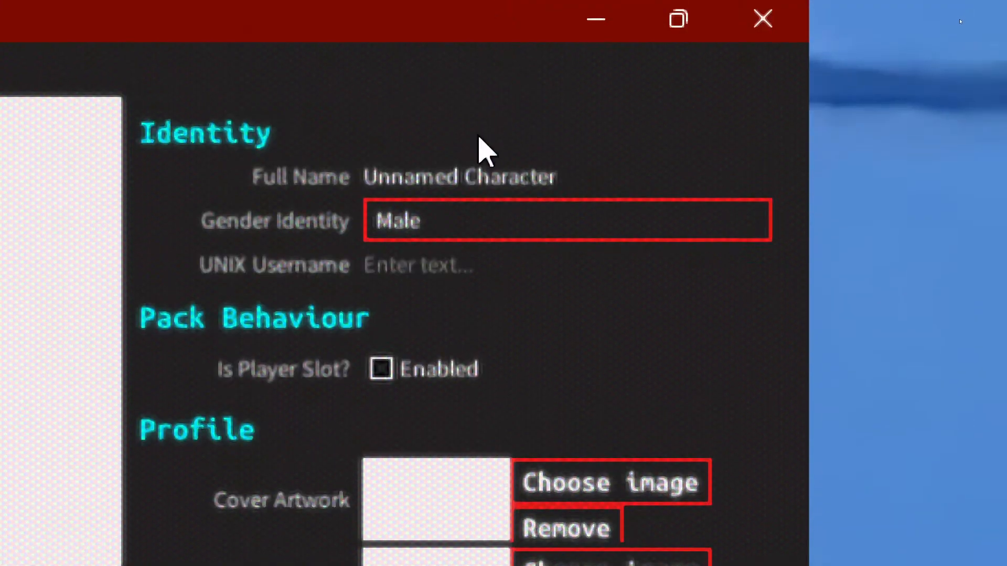
pyautogui.moveTo(532, 180)
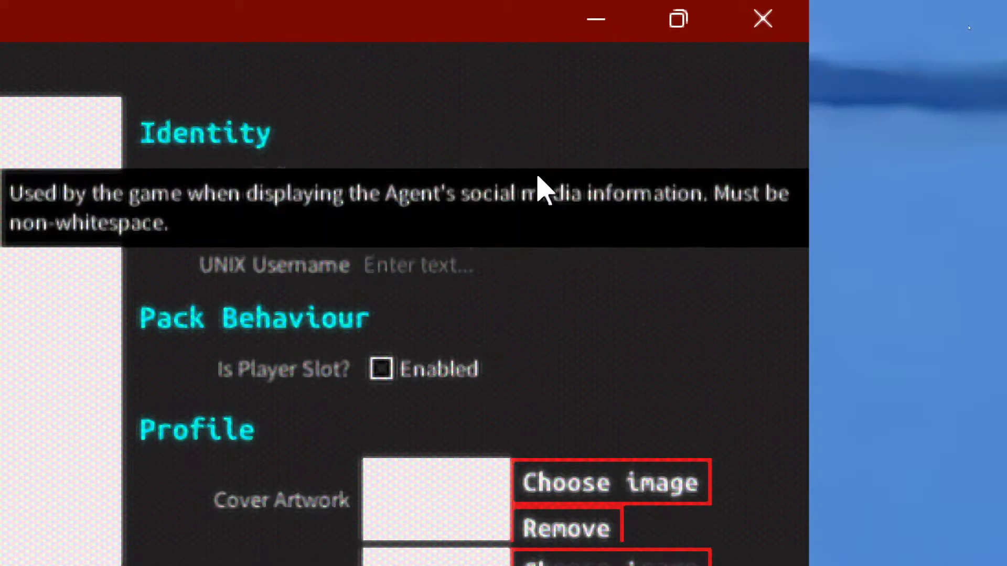
pyautogui.click(691, 189)
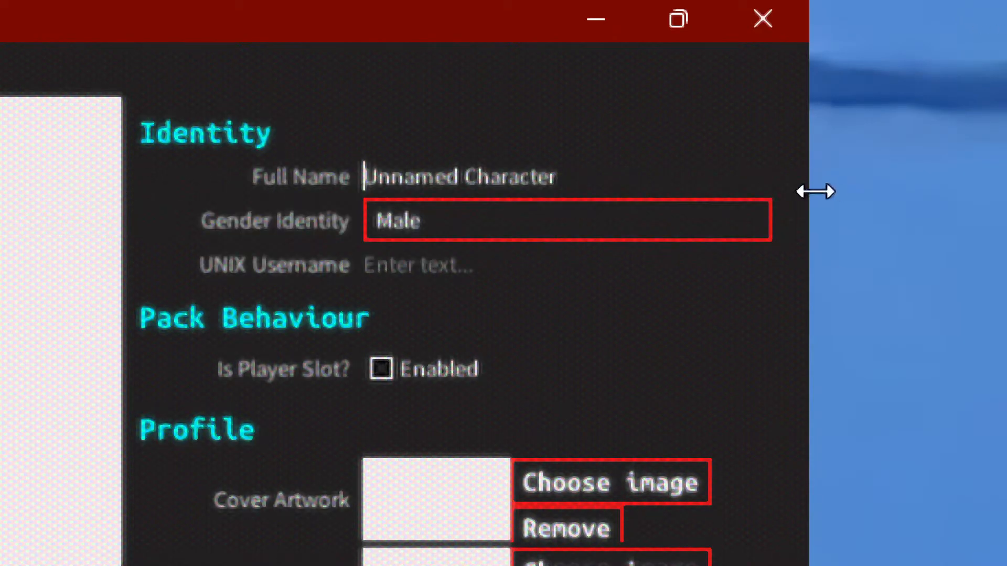
pyautogui.press('End')
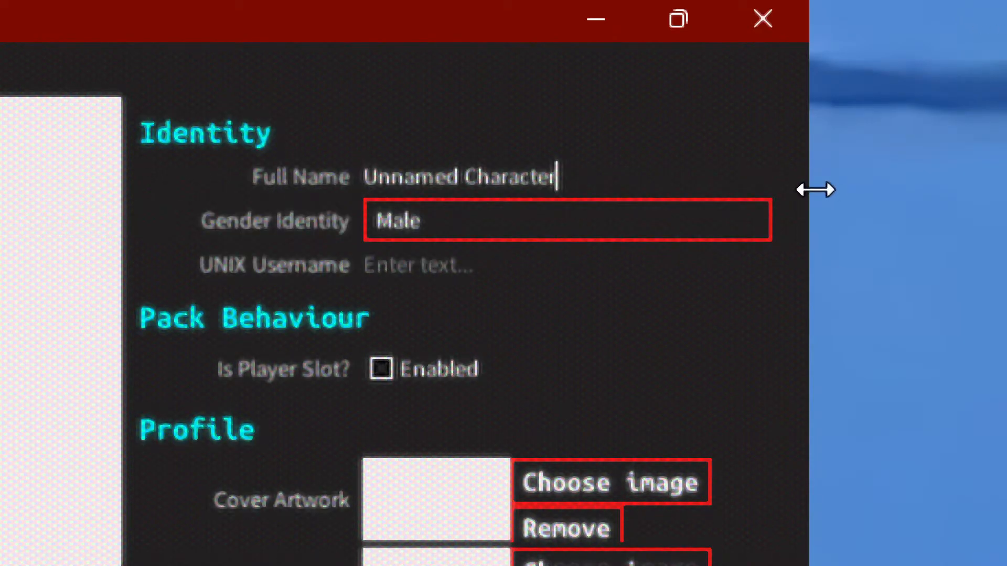
pyautogui.press('BackSpace')
pyautogui.press('BackSpace')
pyautogui.press('BackSpace')
pyautogui.press('BackSpace')
pyautogui.press('BackSpace')
pyautogui.press('BackSpace')
pyautogui.press('BackSpace')
pyautogui.press('BackSpace')
pyautogui.press('BackSpace')
pyautogui.press('BackSpace')
pyautogui.press('BackSpace')
pyautogui.press('BackSpace')
pyautogui.press('BackSpace')
pyautogui.press('BackSpace')
pyautogui.press('BackSpace')
pyautogui.press('BackSpace')
pyautogui.press('BackSpace')
pyautogui.write('Ritchie')
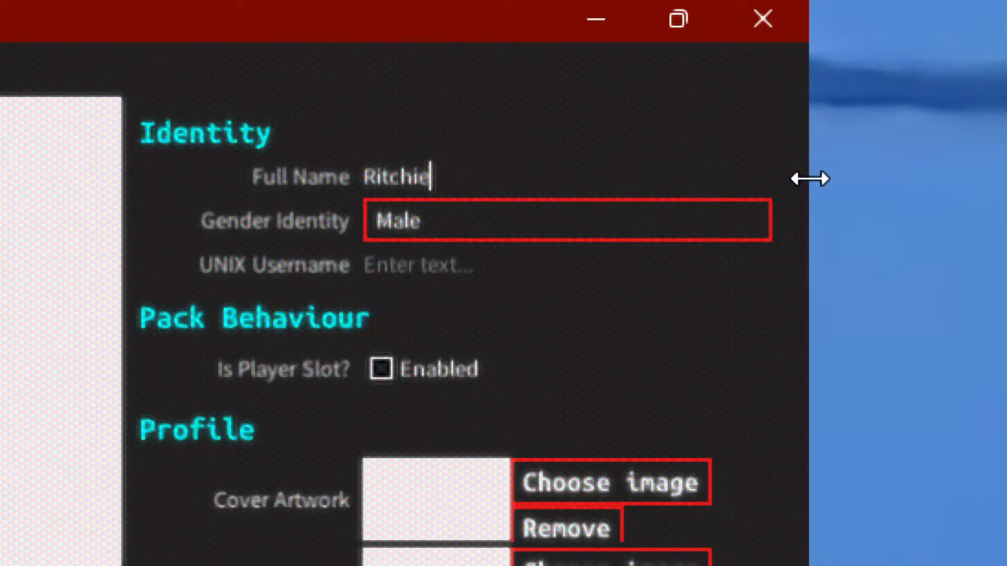
pyautogui.click(408, 278)
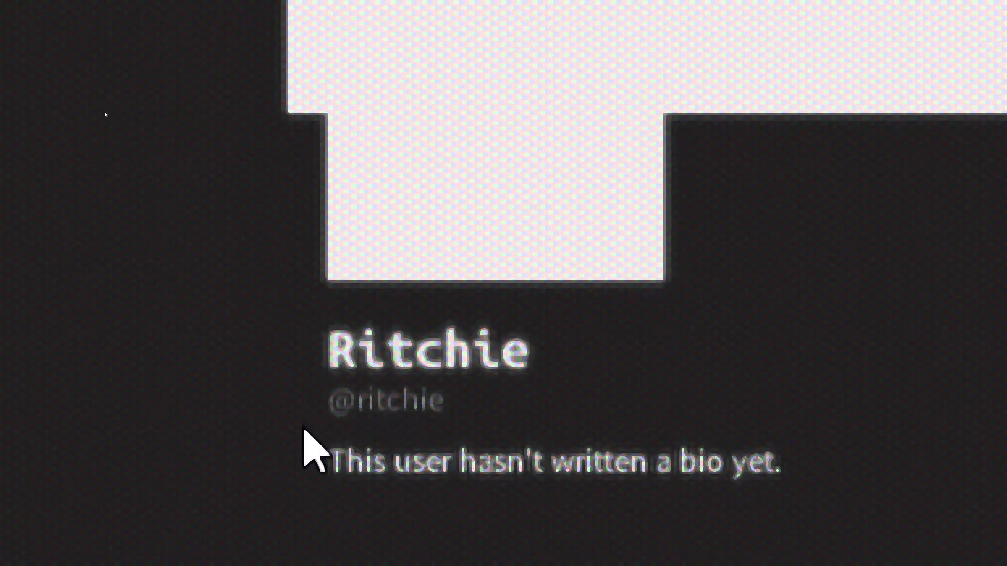
# - Write a social bio that introduces the character by name and continues with "That's all you need to know."
pyautogui.scroll(-2, 341, 488)
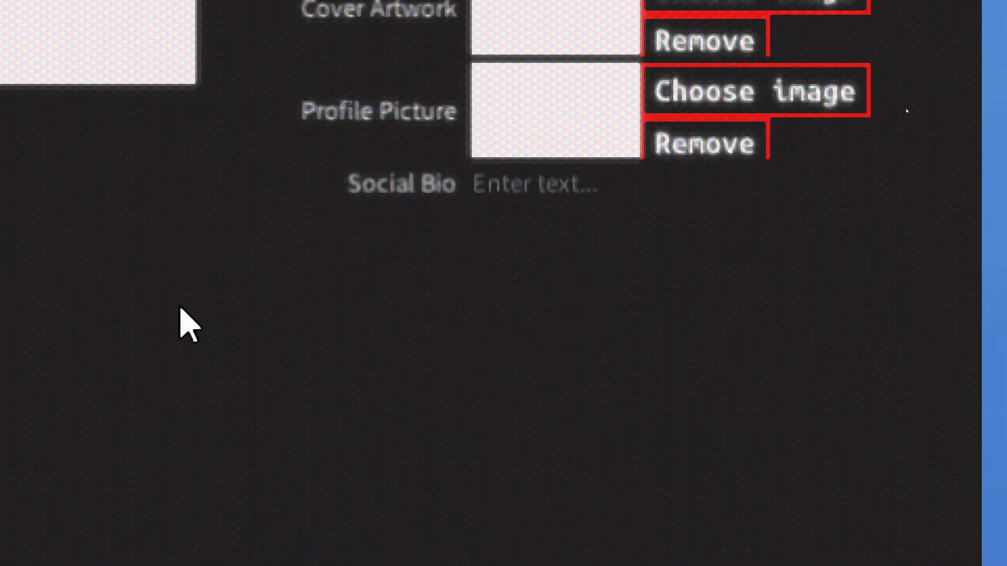
pyautogui.moveTo(470, 178)
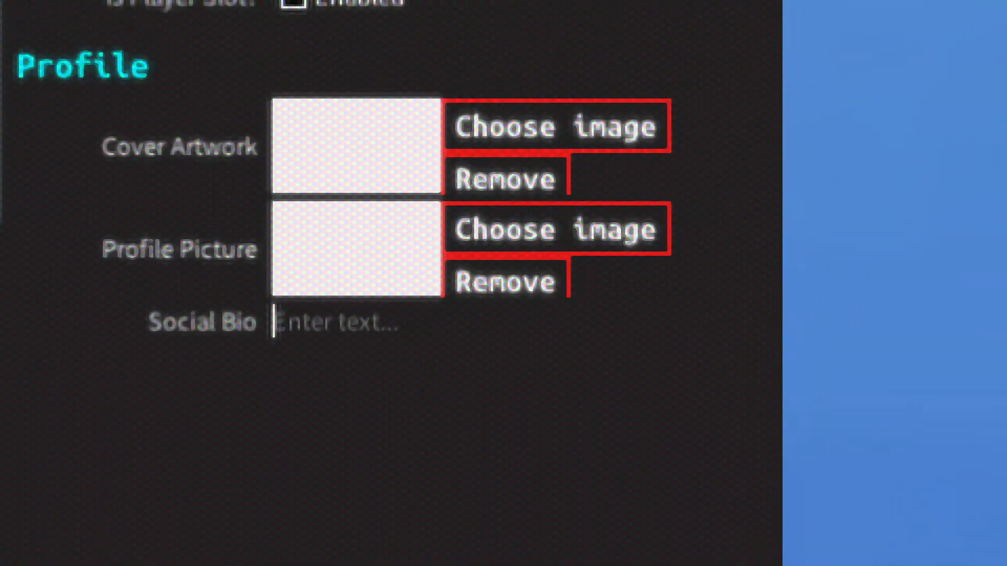
pyautogui.write('I am RT')
pyautogui.press('BackSpace')
pyautogui.write('itchie. ')
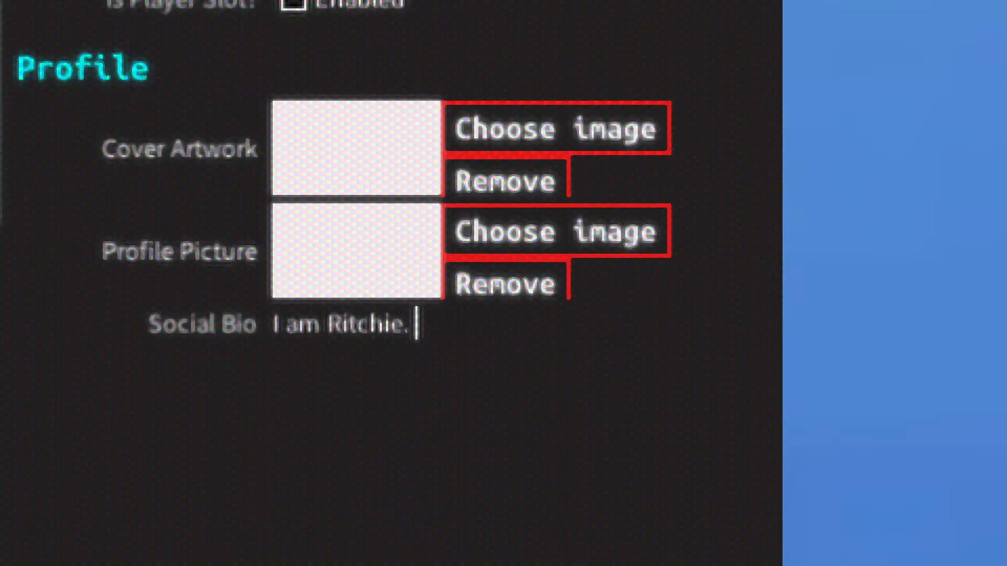
pyautogui.write("That's all you ne")
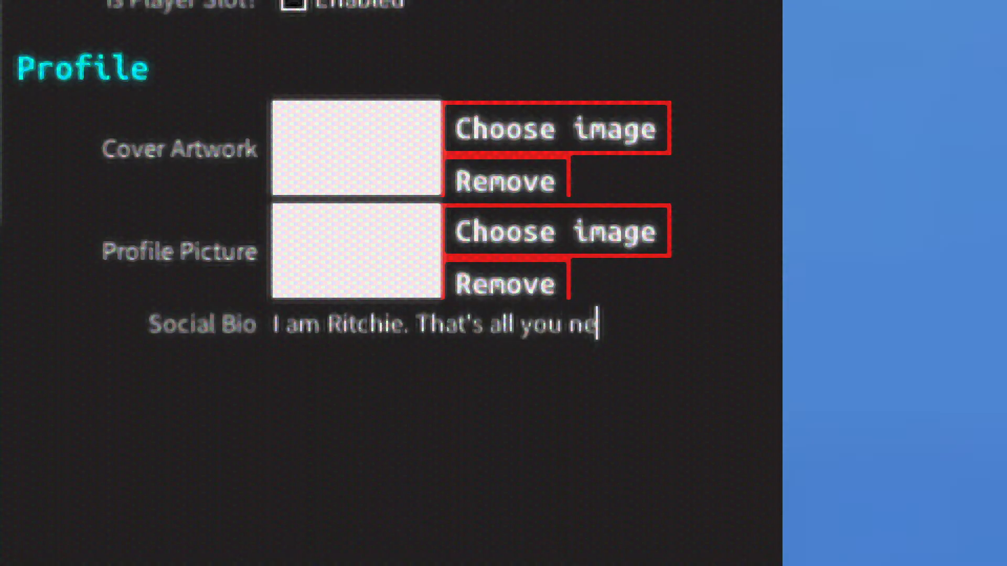
pyautogui.write('ed to know.')
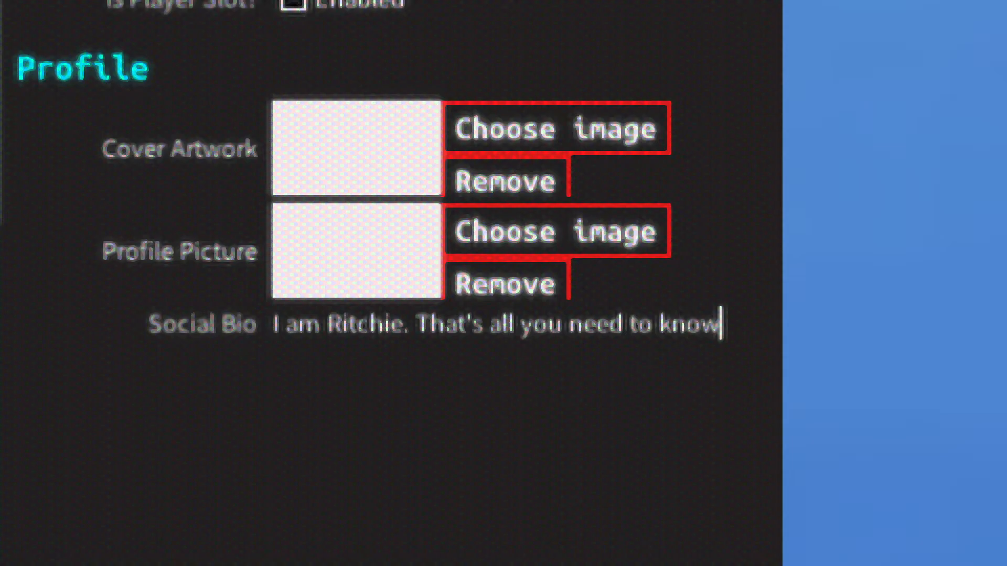
pyautogui.write(' M')
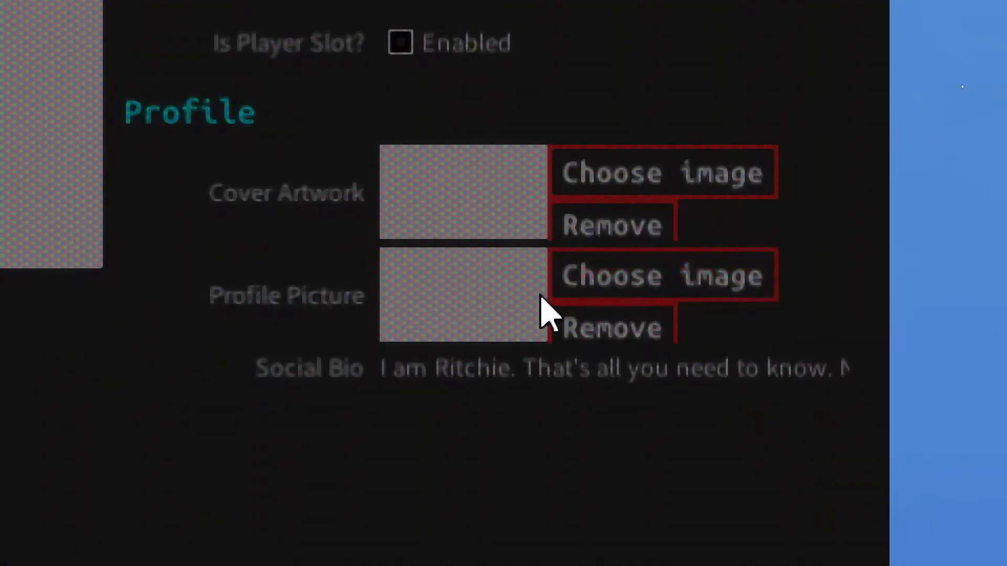
# - Open the image chooser for the character's profile picture and browse the files available for import
pyautogui.click(583, 294)
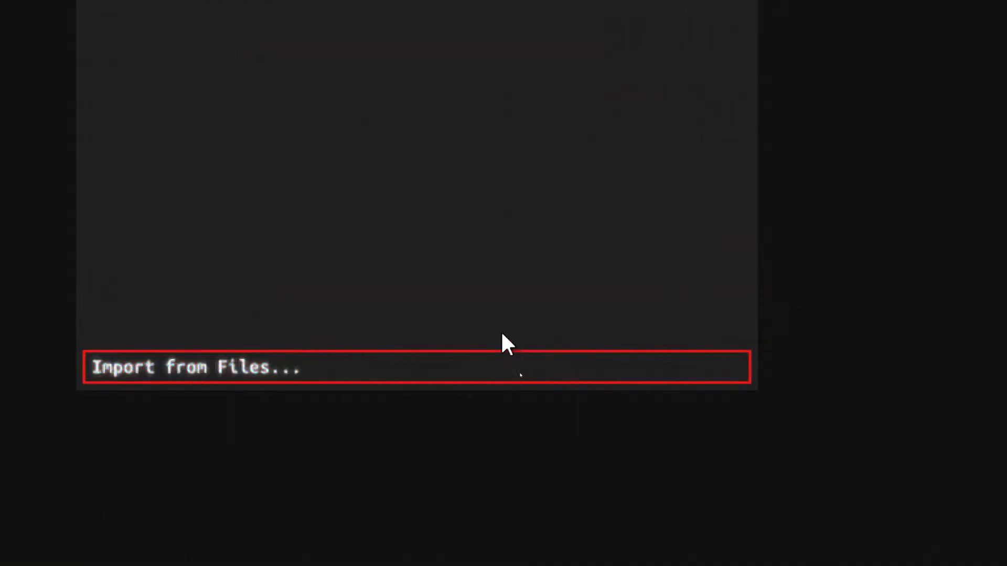
pyautogui.click(480, 362)
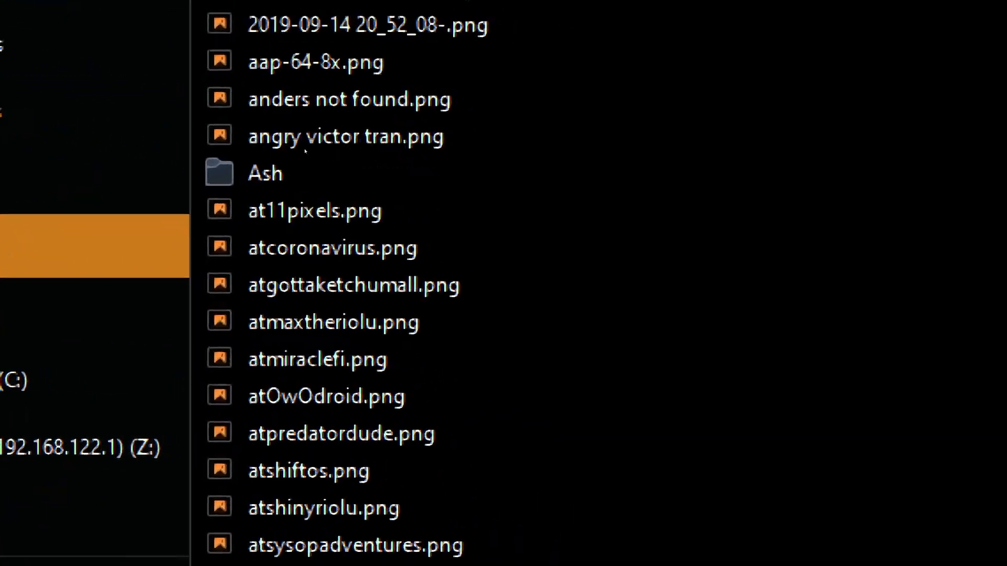
pyautogui.scroll(-10, 771, 326)
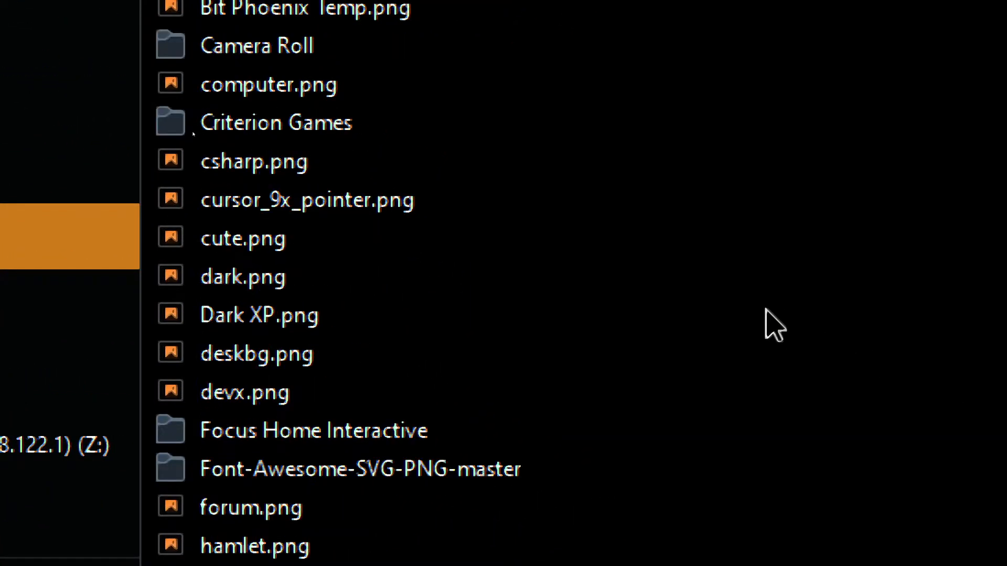
pyautogui.scroll(-9, 770, 326)
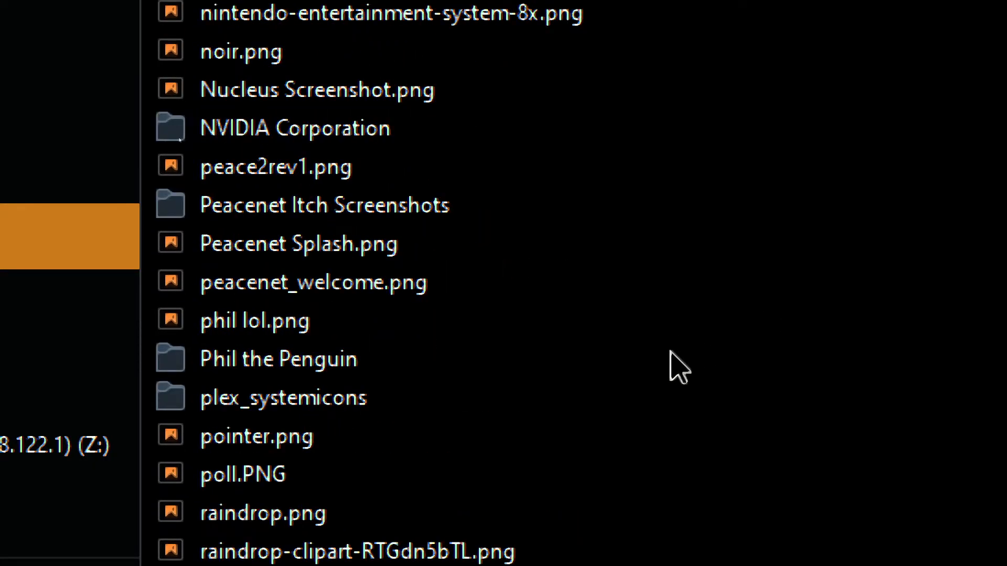
pyautogui.scroll(-2, 602, 404)
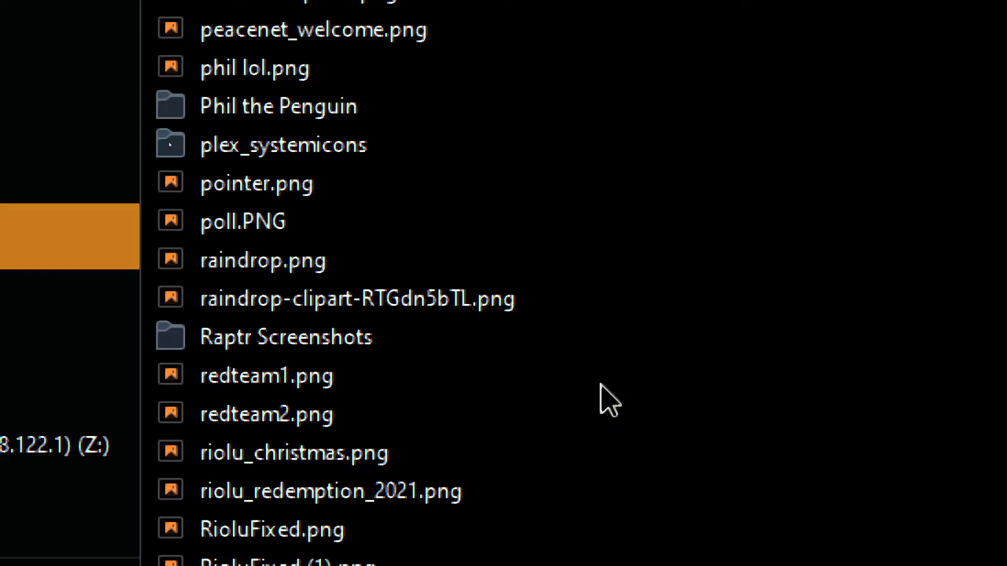
pyautogui.scroll(-1, 577, 404)
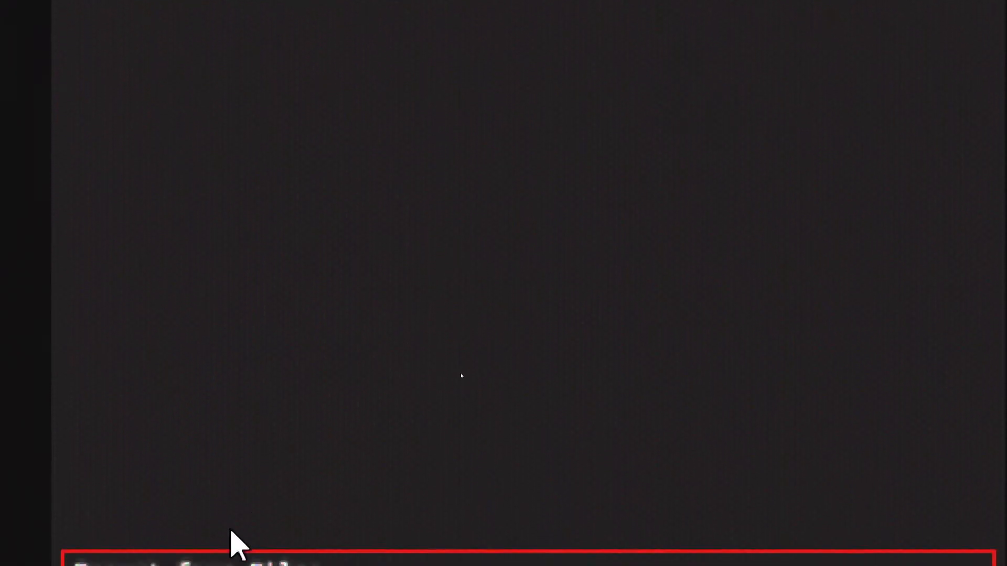
# - Import a PNG picture of the character from files for the character's profile
pyautogui.click(271, 418)
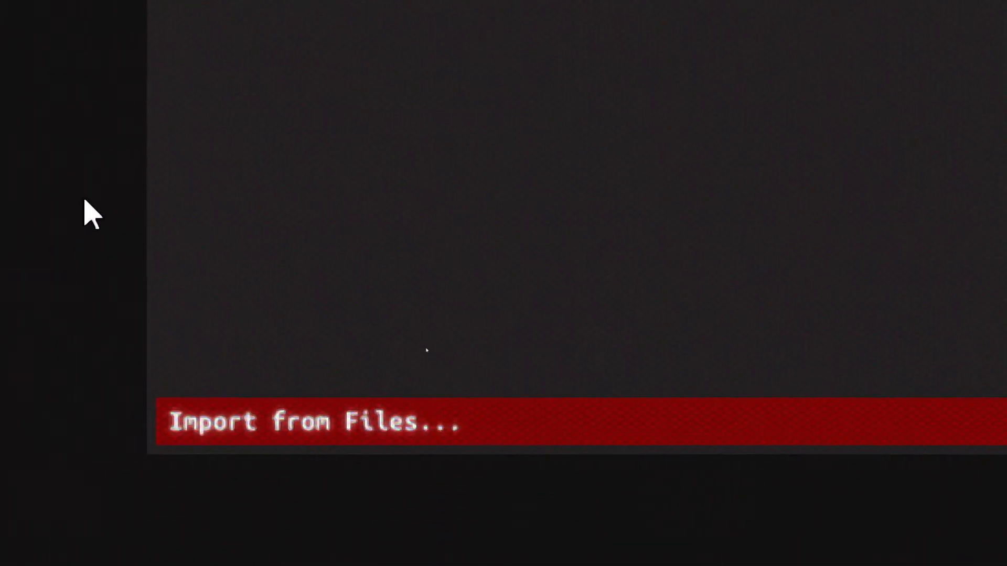
pyautogui.hotkey('ctrl', 'alt', 'i')
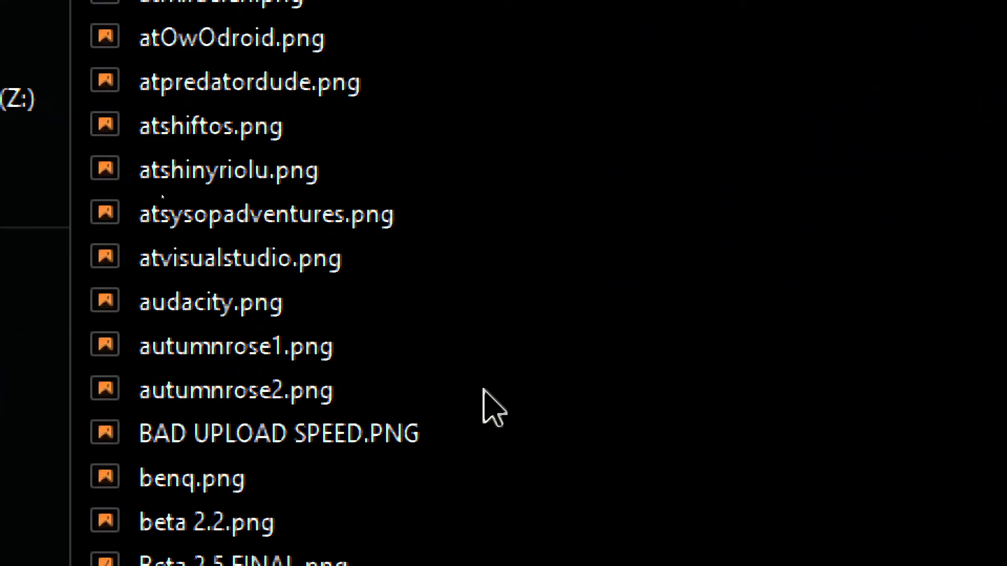
pyautogui.scroll(-9, 484, 391)
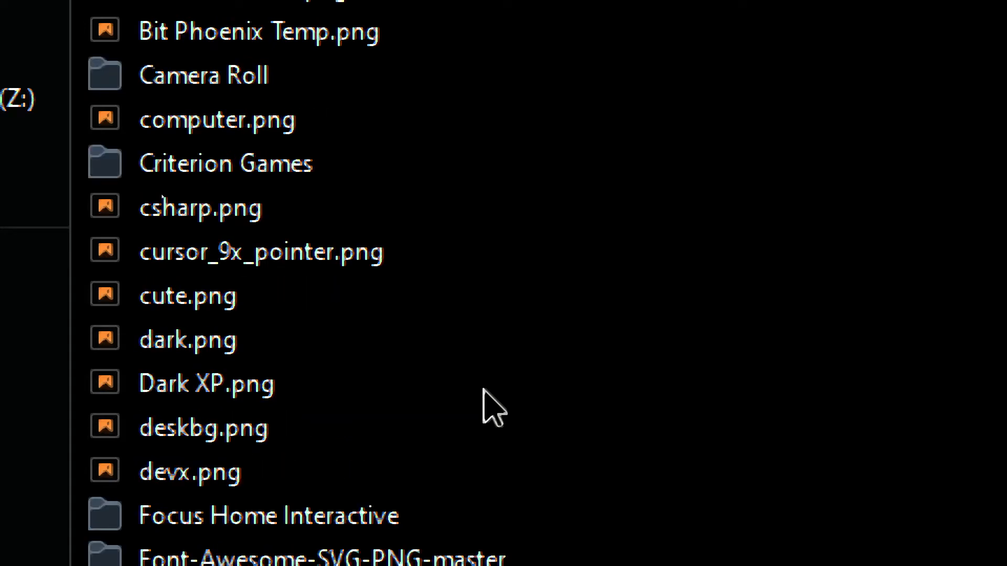
pyautogui.scroll(-8, 484, 390)
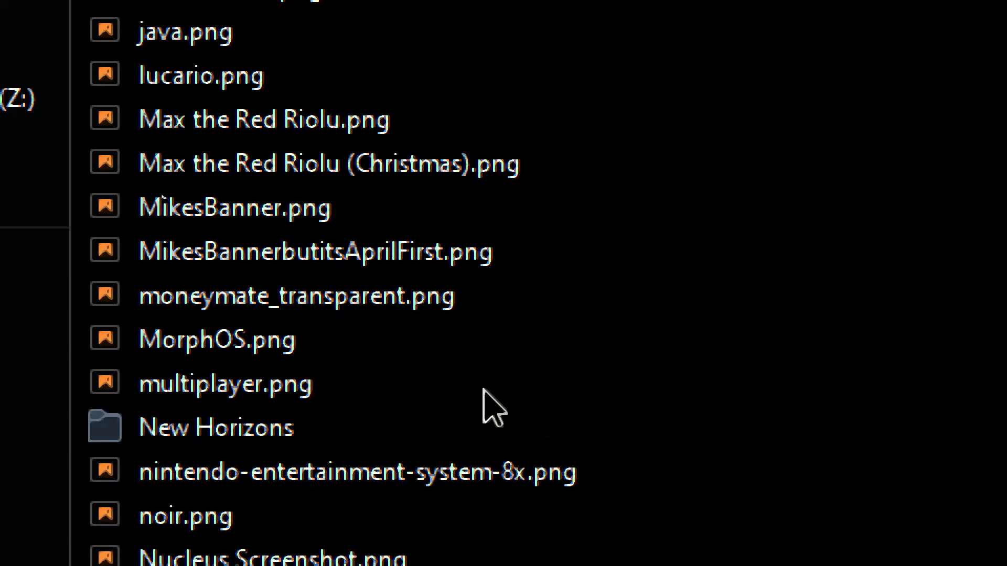
pyautogui.scroll(-5, 484, 408)
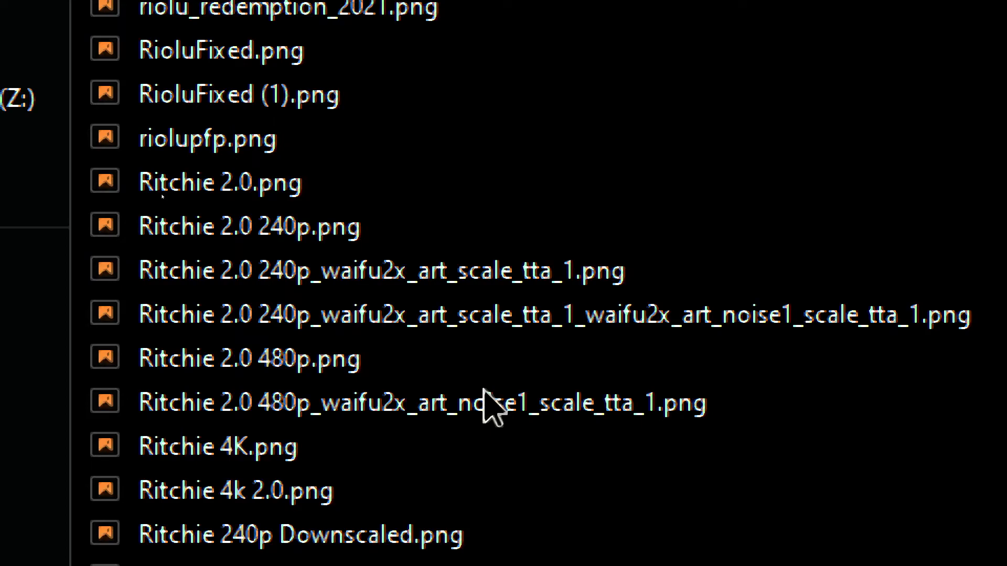
pyautogui.scroll(-2, 493, 407)
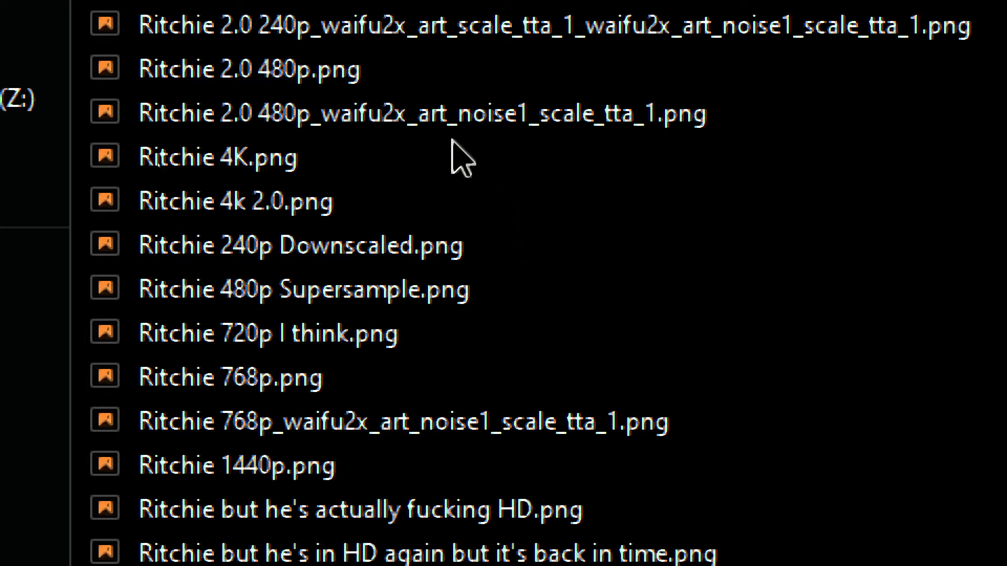
pyautogui.click(372, 163)
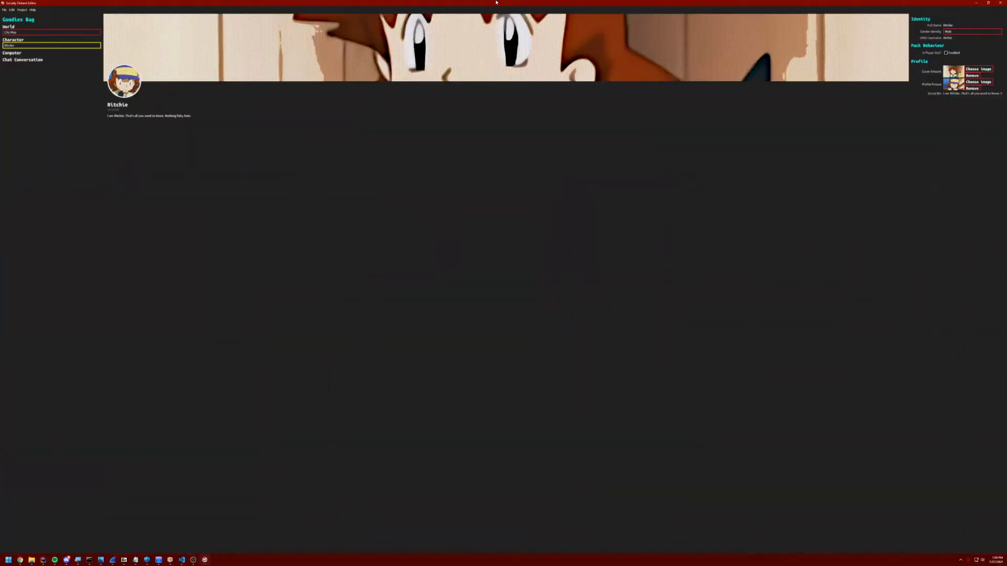
# - Create a Chat Conversation item in the project and add a first message to it
pyautogui.moveTo(496, 2); pyautogui.dragTo(406, 179)
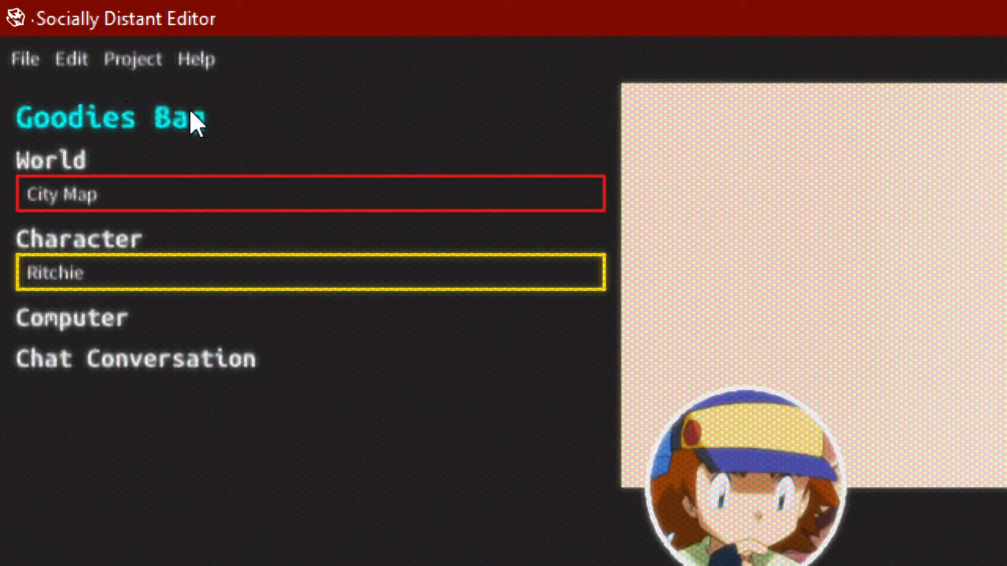
pyautogui.click(139, 68)
pyautogui.moveTo(151, 108)
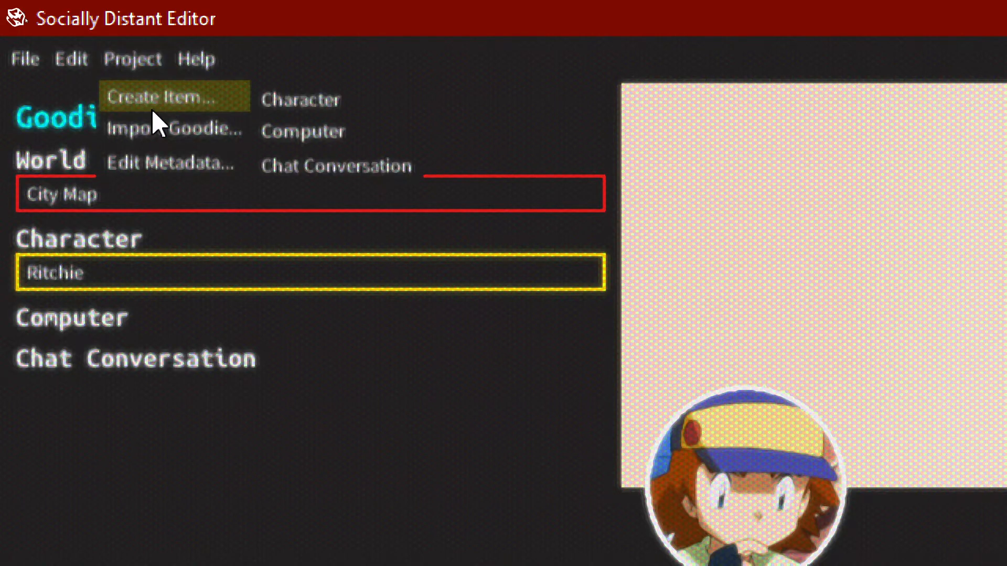
pyautogui.click(345, 168)
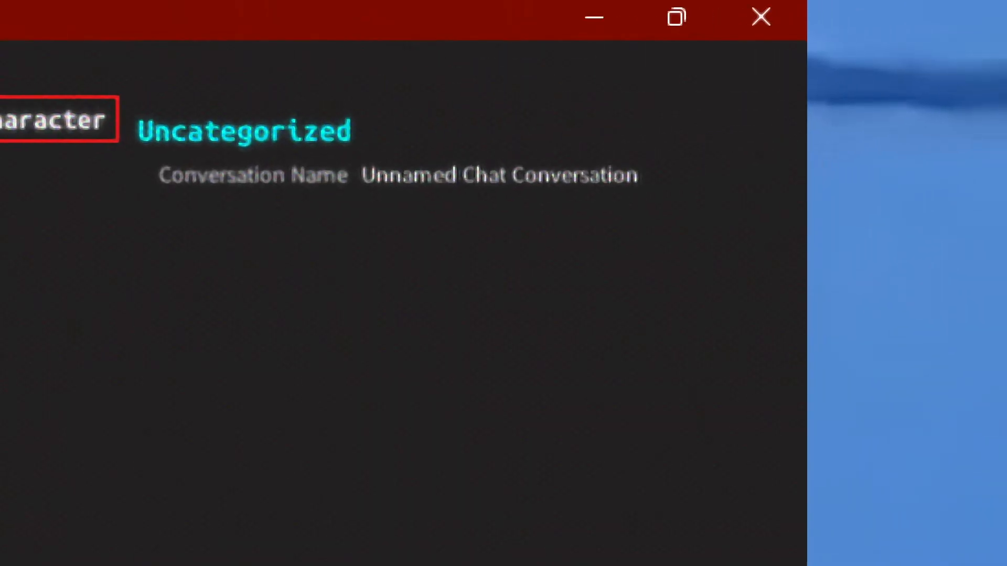
pyautogui.moveTo(441, 191)
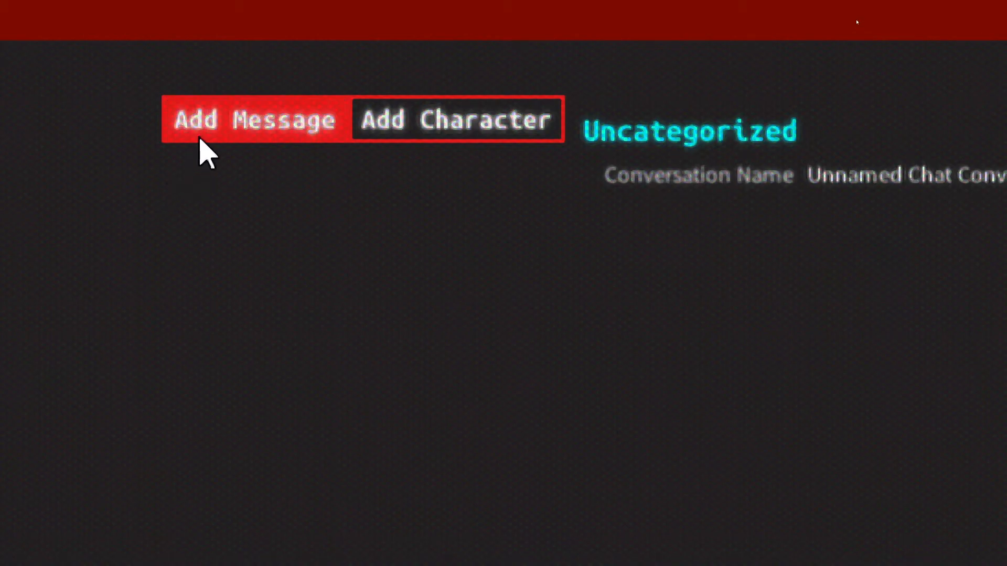
pyautogui.click(207, 153)
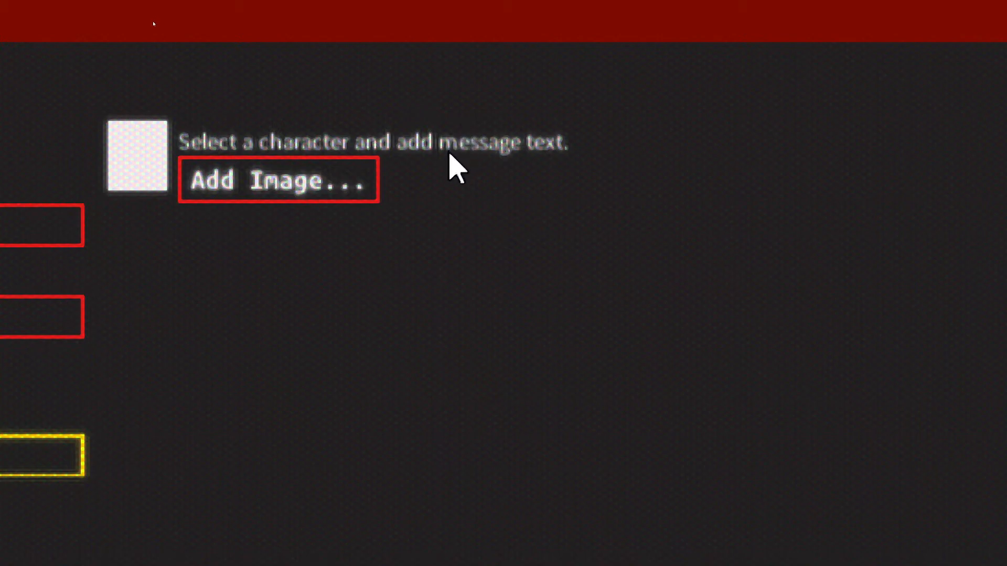
# - Replace the first message's placeholder text with "Shoutout to m88youngling"
pyautogui.click(449, 152)
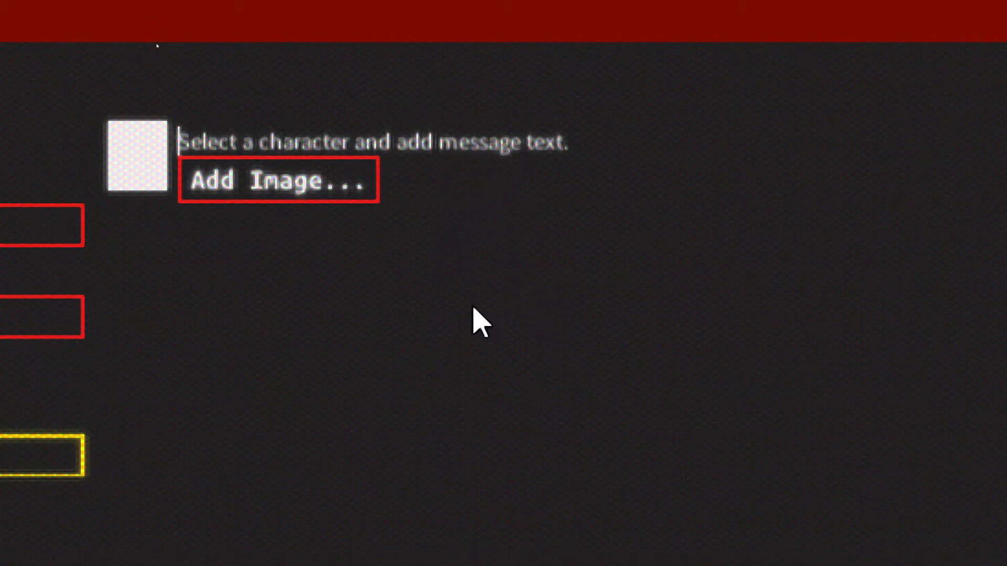
pyautogui.press('End')
pyautogui.press('BackSpace')
pyautogui.press('BackSpace')
pyautogui.press('BackSpace')
pyautogui.press('BackSpace')
pyautogui.press('BackSpace')
pyautogui.press('BackSpace')
pyautogui.press('BackSpace')
pyautogui.press('BackSpace')
pyautogui.press('BackSpace')
pyautogui.press('BackSpace')
pyautogui.press('BackSpace')
pyautogui.press('BackSpace')
pyautogui.press('BackSpace')
pyautogui.press('BackSpace')
pyautogui.press('BackSpace')
pyautogui.press('BackSpace')
pyautogui.press('BackSpace')
pyautogui.press('BackSpace')
pyautogui.press('BackSpace')
pyautogui.press('BackSpace')
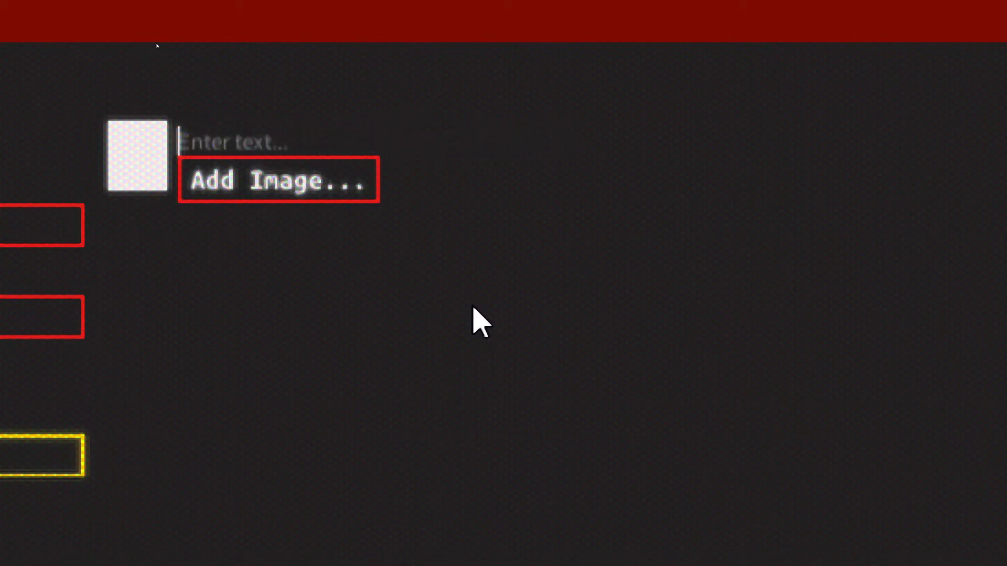
pyautogui.write('Shoutout')
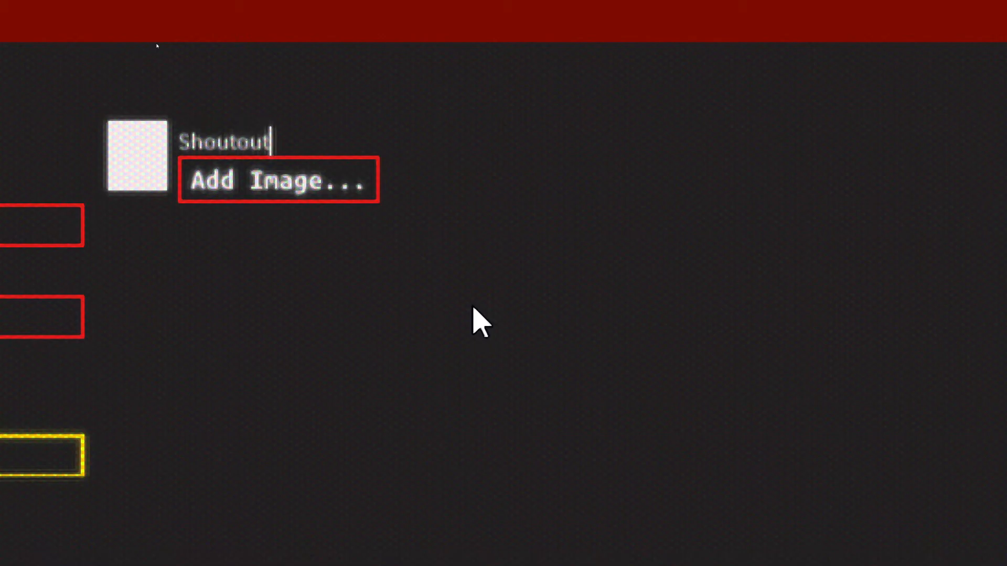
pyautogui.write(' to m88young')
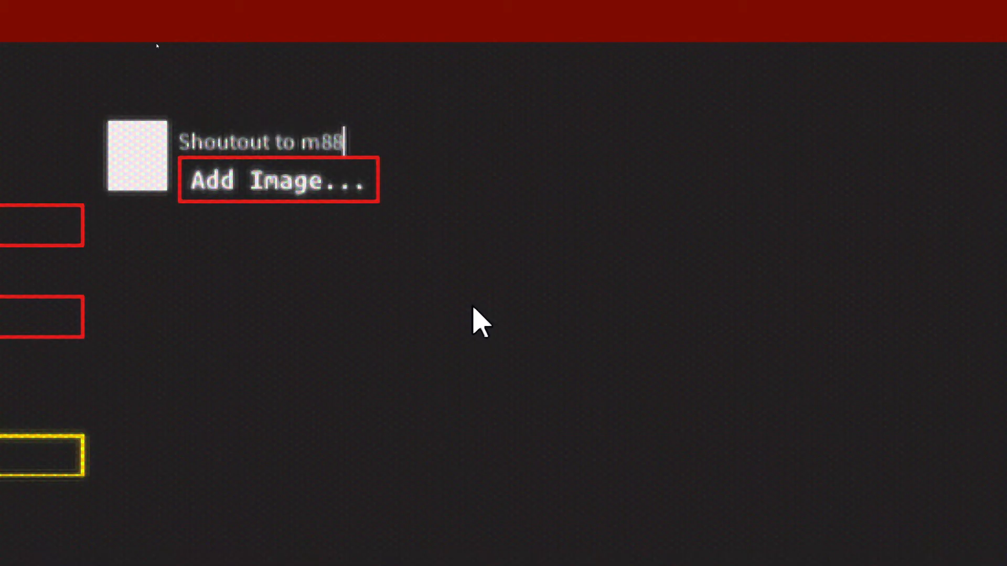
pyautogui.write('ling')
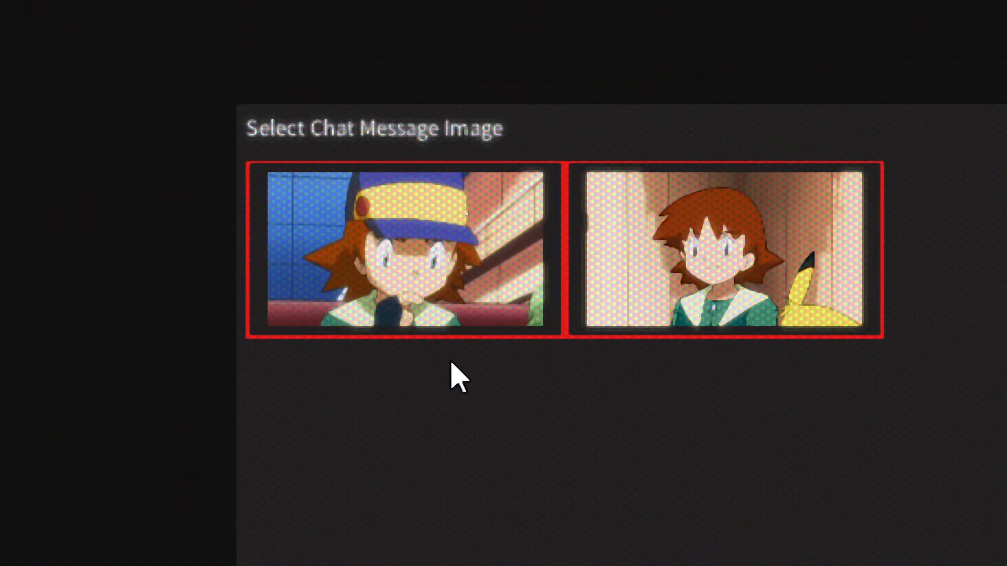
# - Attach an image to the shoutout message, replacing the first pick with a picture imported from files
pyautogui.click(458, 294)
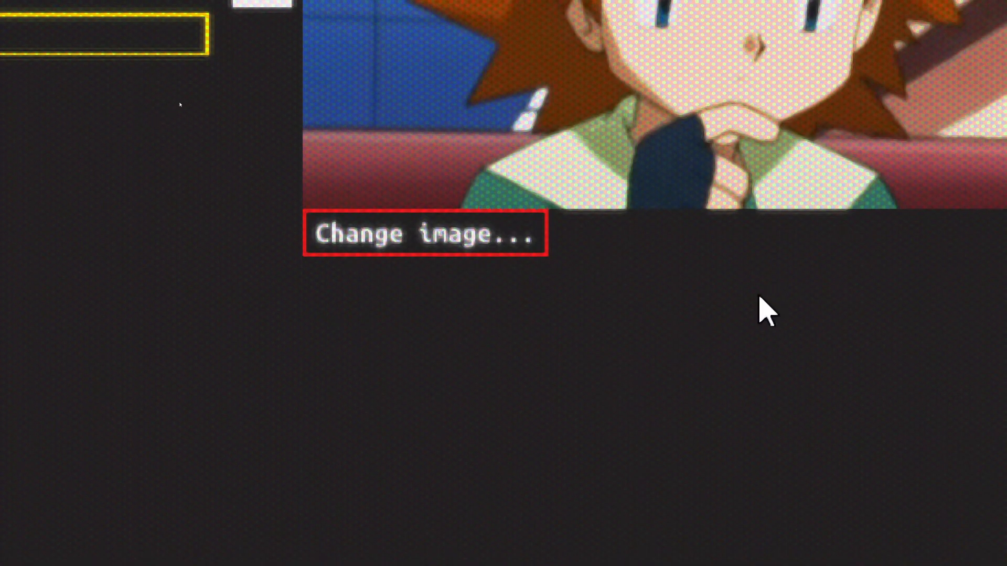
pyautogui.click(445, 247)
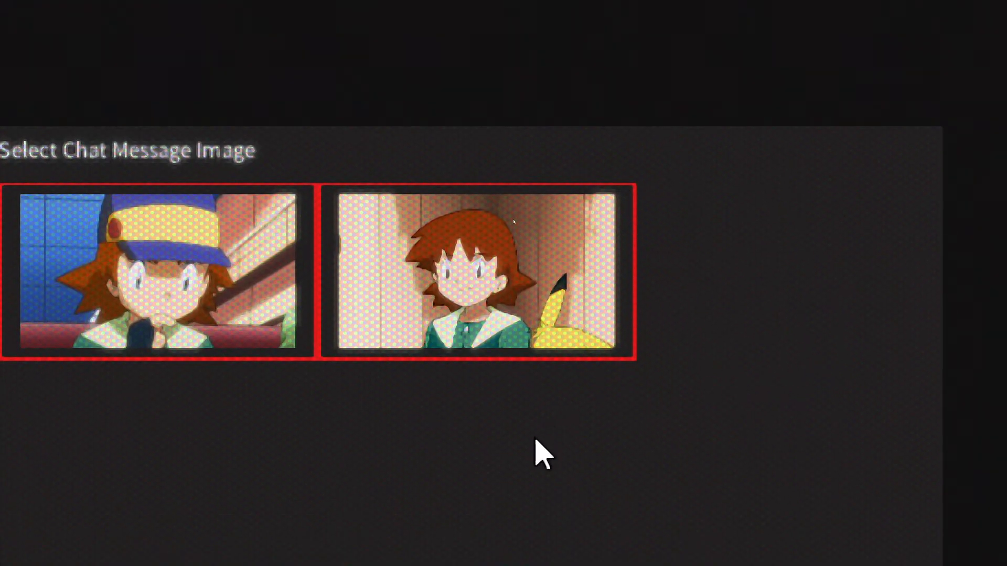
pyautogui.click(501, 328)
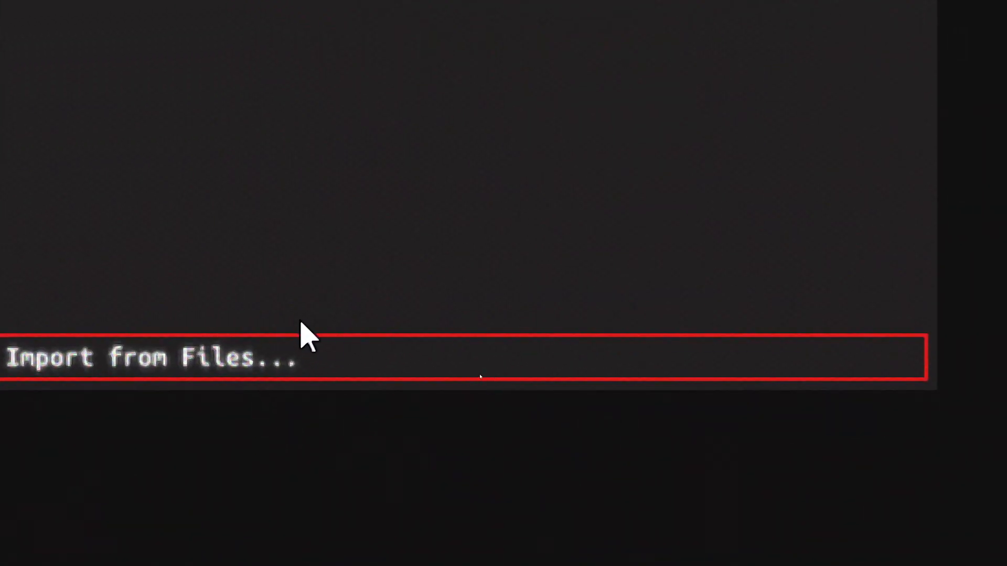
pyautogui.click(395, 364)
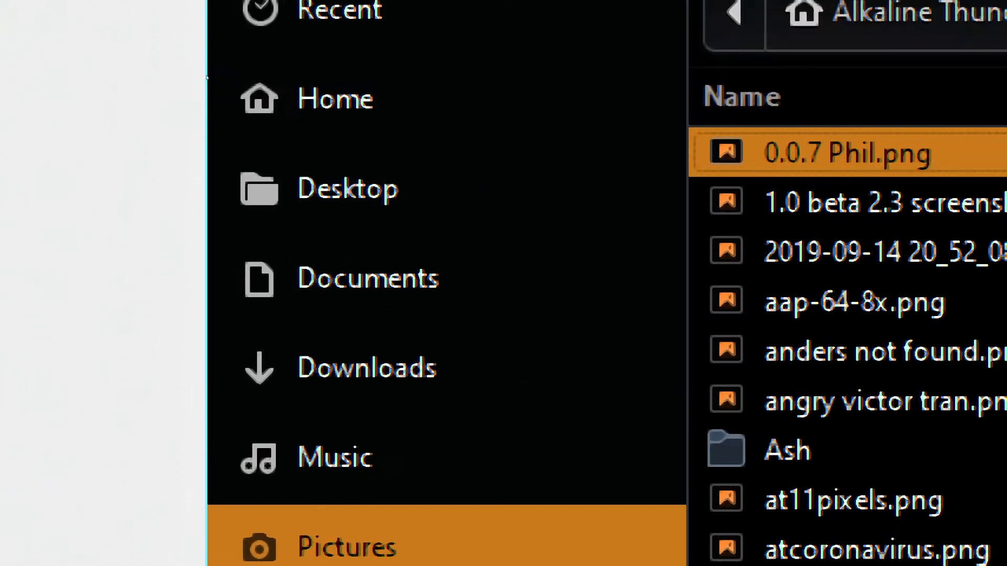
pyautogui.click(440, 384)
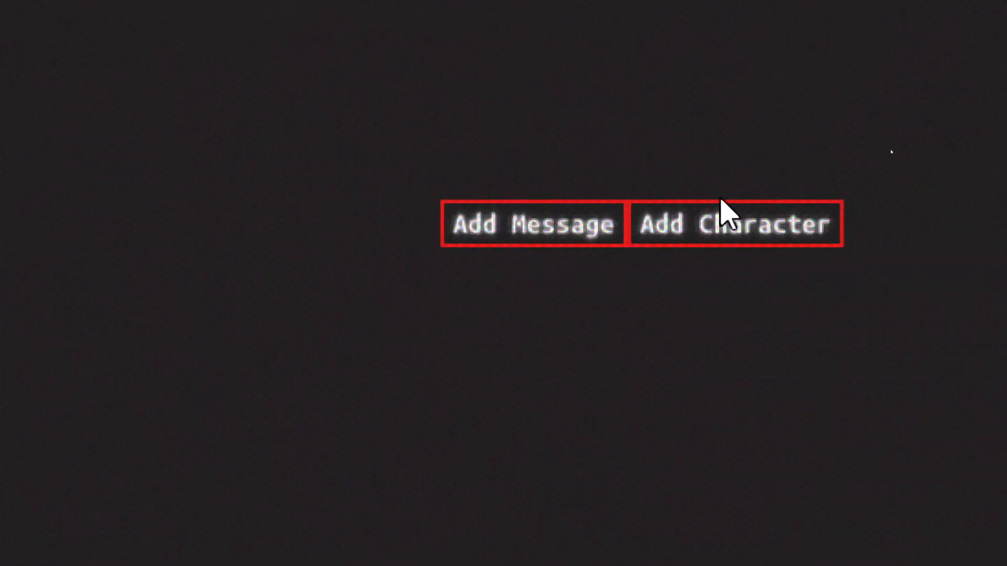
# - Add a second message reading "Hey! He's a pretty cool dude! He even joined the Alkaline Thunder Discord server!"
pyautogui.click(485, 225)
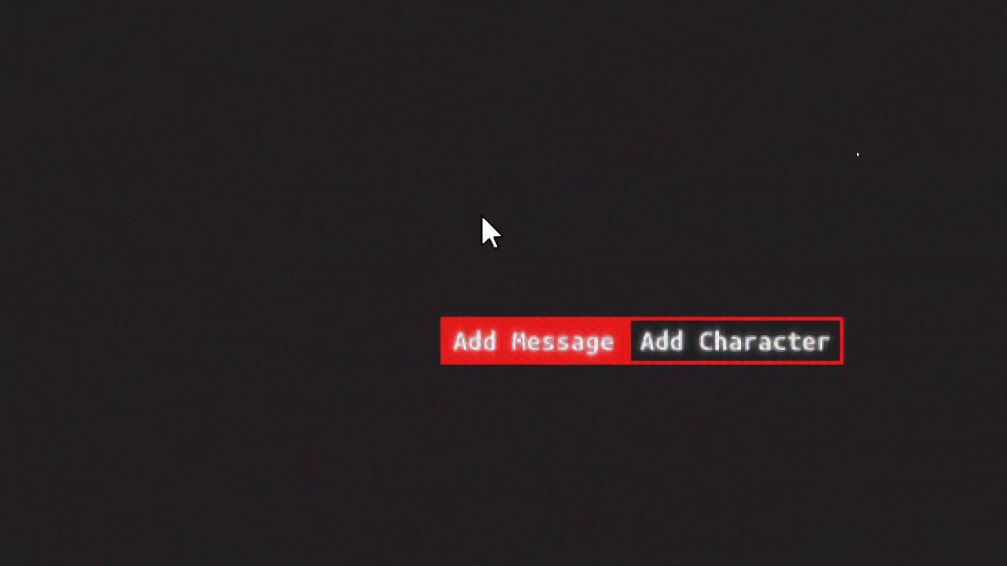
pyautogui.click(566, 191)
pyautogui.press('End')
pyautogui.press('BackSpace')
pyautogui.press('BackSpace')
pyautogui.press('BackSpace')
pyautogui.press('BackSpace')
pyautogui.press('BackSpace')
pyautogui.press('BackSpace')
pyautogui.press('BackSpace')
pyautogui.press('BackSpace')
pyautogui.press('BackSpace')
pyautogui.press('BackSpace')
pyautogui.press('BackSpace')
pyautogui.press('BackSpace')
pyautogui.press('BackSpace')
pyautogui.press('BackSpace')
pyautogui.press('BackSpace')
pyautogui.press('BackSpace')
pyautogui.press('BackSpace')
pyautogui.press('BackSpace')
pyautogui.press('BackSpace')
pyautogui.press('BackSpace')
pyautogui.press('BackSpace')
pyautogui.press('BackSpace')
pyautogui.press('BackSpace')
pyautogui.press('BackSpace')
pyautogui.press('BackSpace')
pyautogui.press('BackSpace')
pyautogui.press('BackSpace')
pyautogui.press('BackSpace')
pyautogui.press('BackSpace')
pyautogui.press('BackSpace')
pyautogui.press('BackSpace')
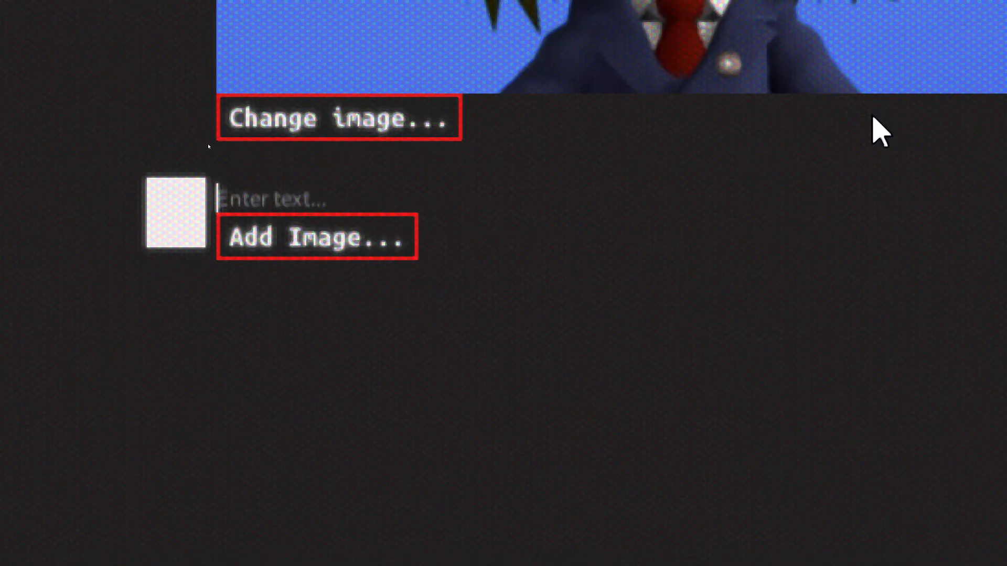
pyautogui.scroll(5, 881, 131)
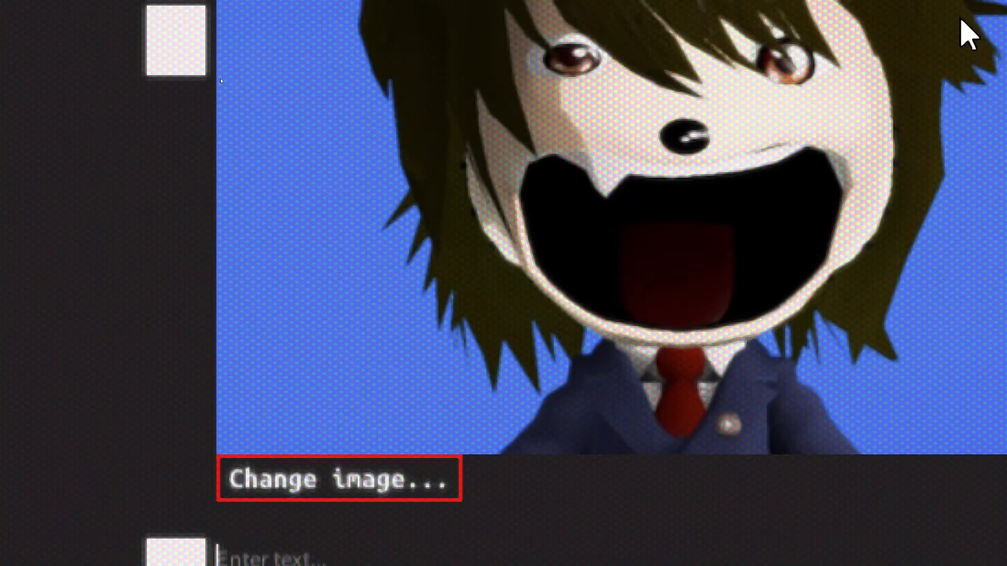
pyautogui.scroll(-5, 965, 37)
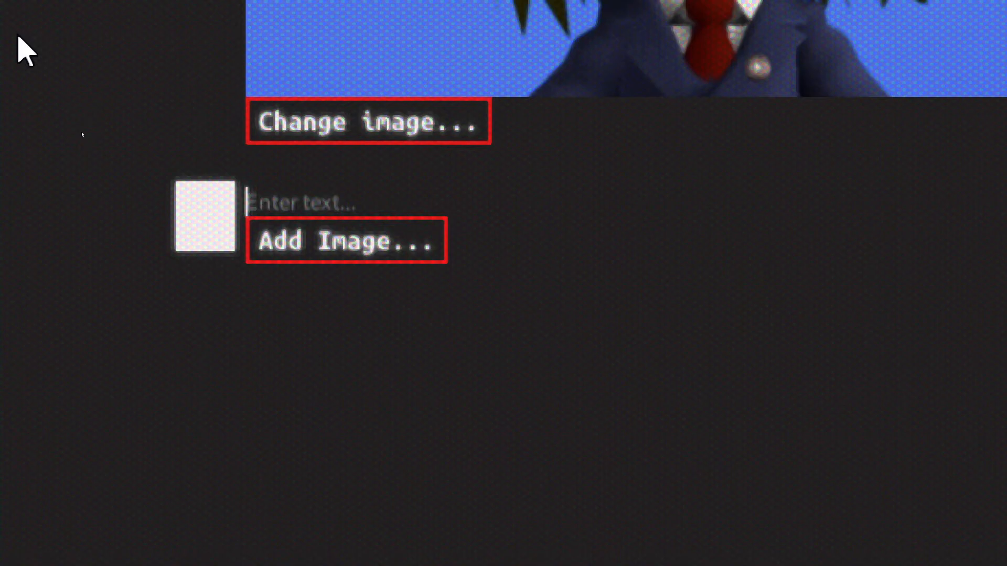
pyautogui.write('Hey! H')
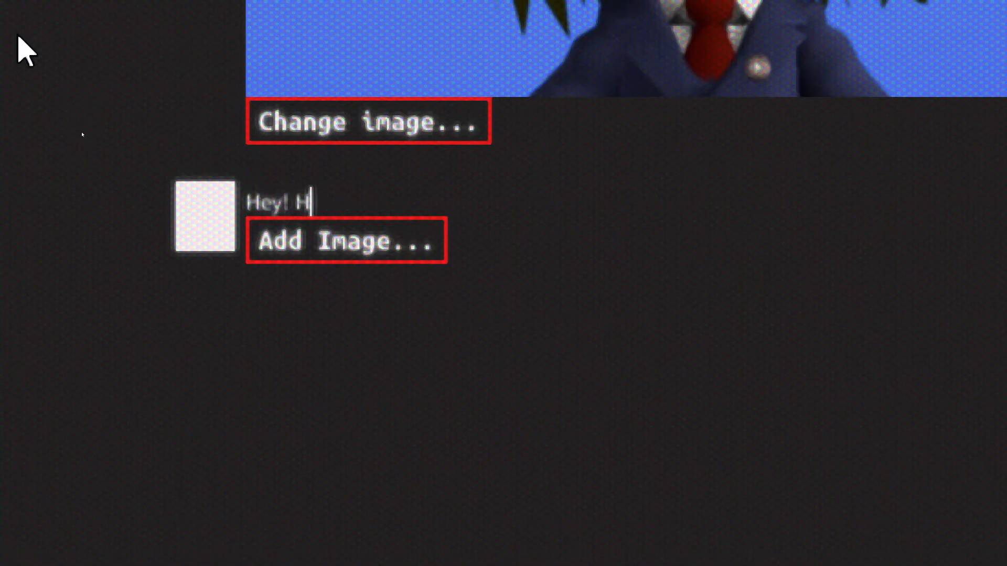
pyautogui.write("e's a p")
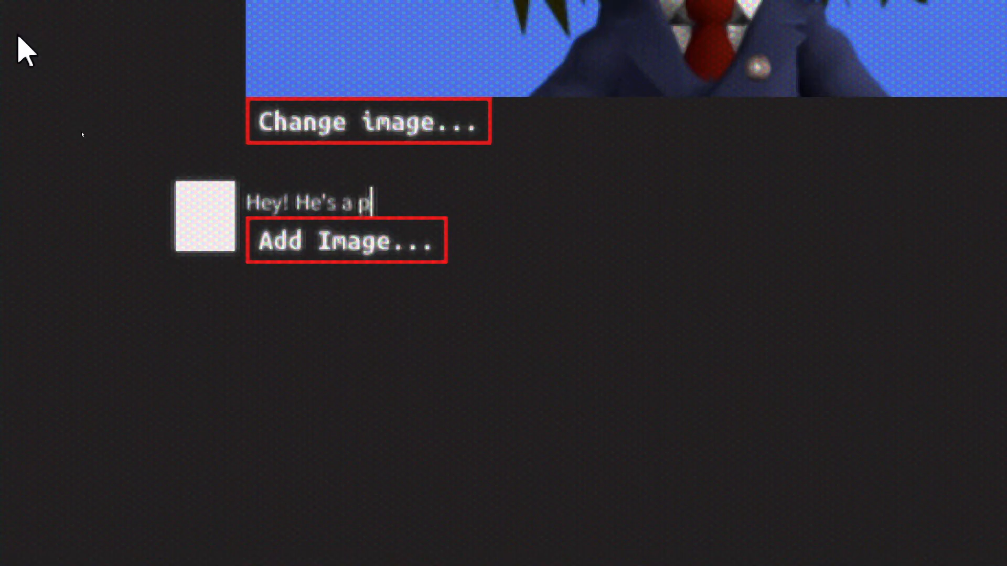
pyautogui.write('retty cool')
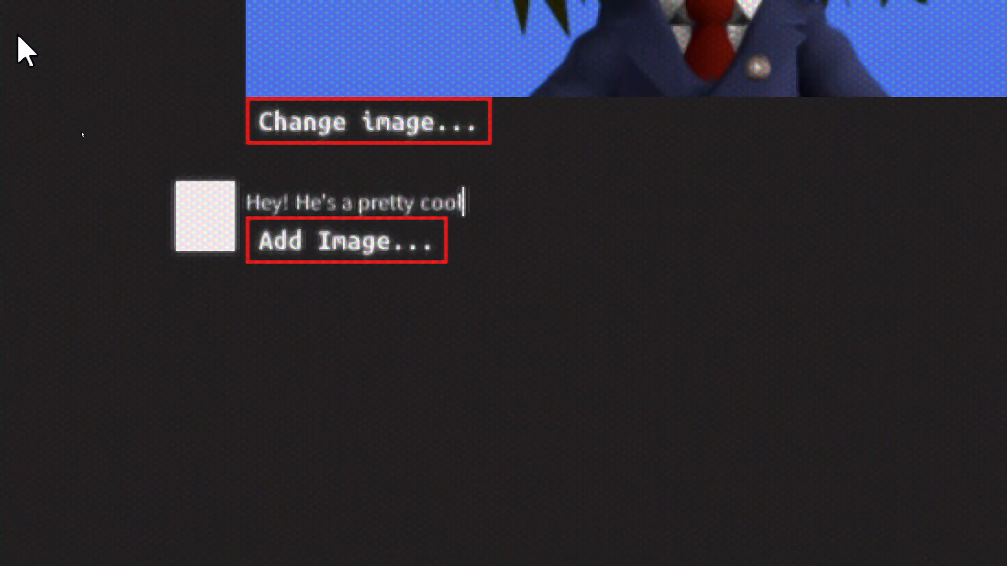
pyautogui.write(' dude! He e')
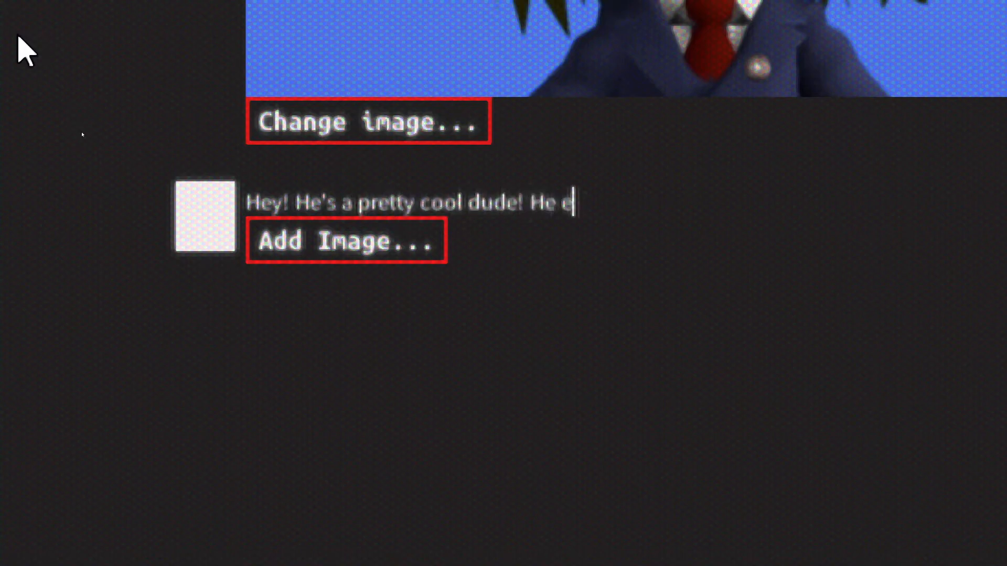
pyautogui.write('ven joined the ')
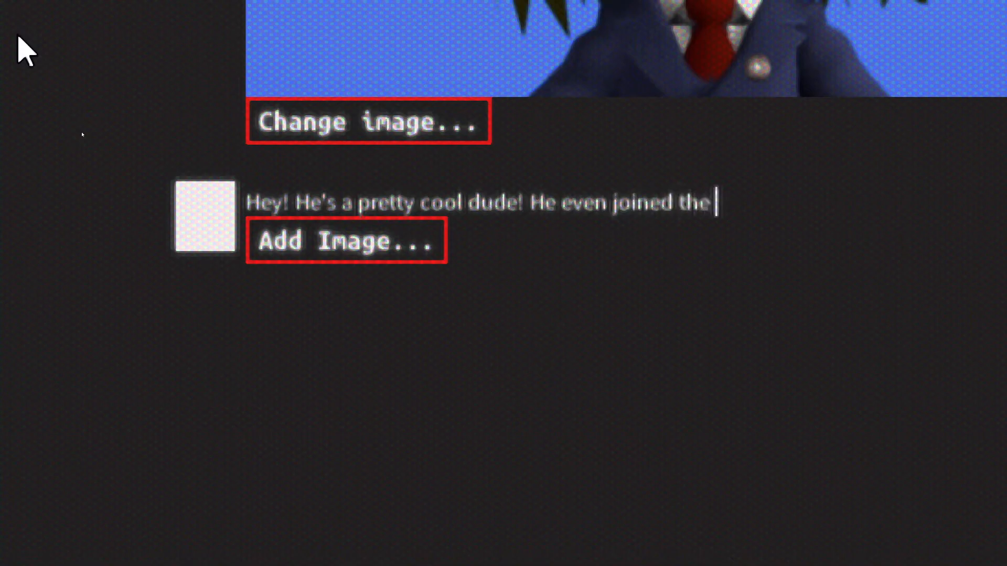
pyautogui.write('Alkaline ')
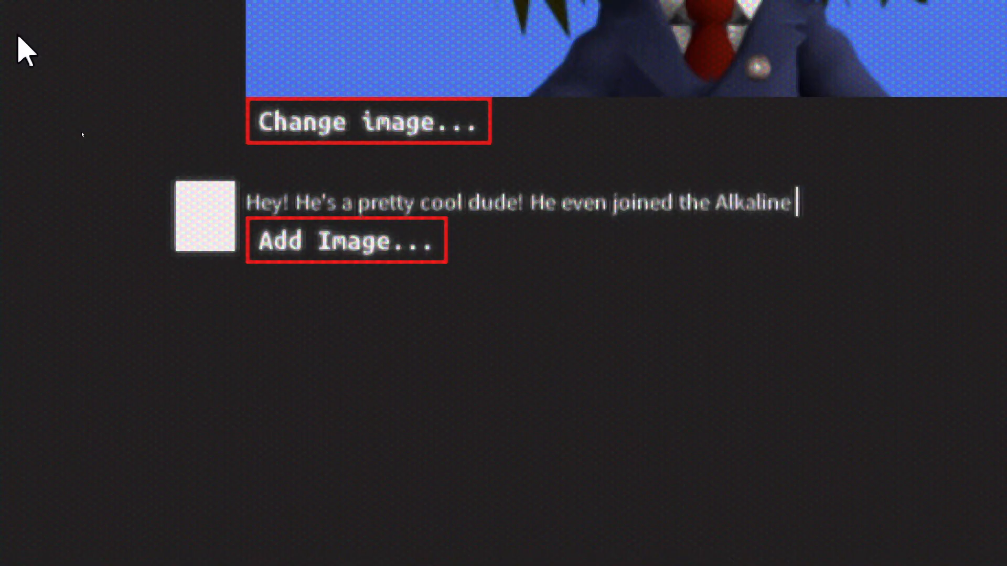
pyautogui.write('Thunder Discord s')
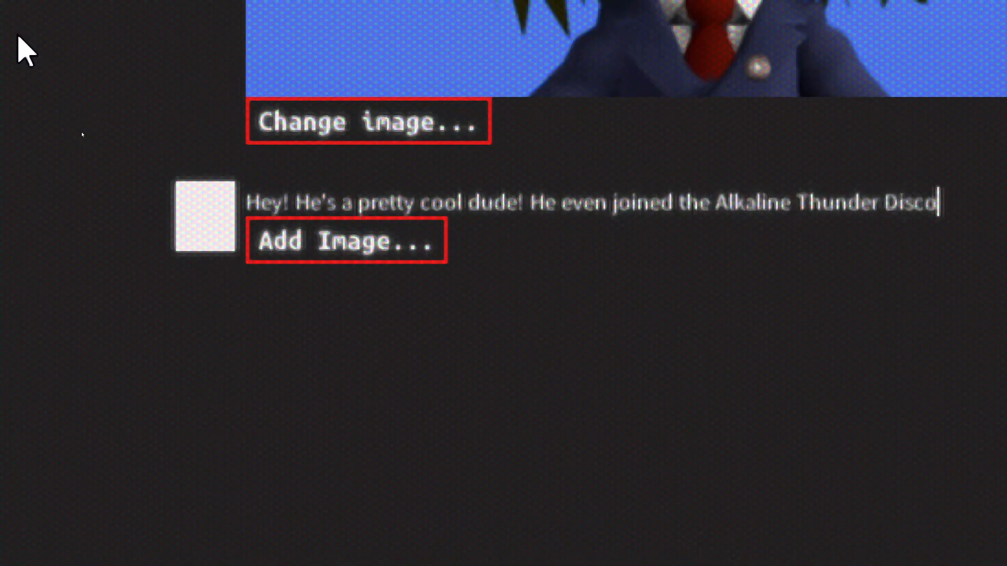
pyautogui.write('erve')
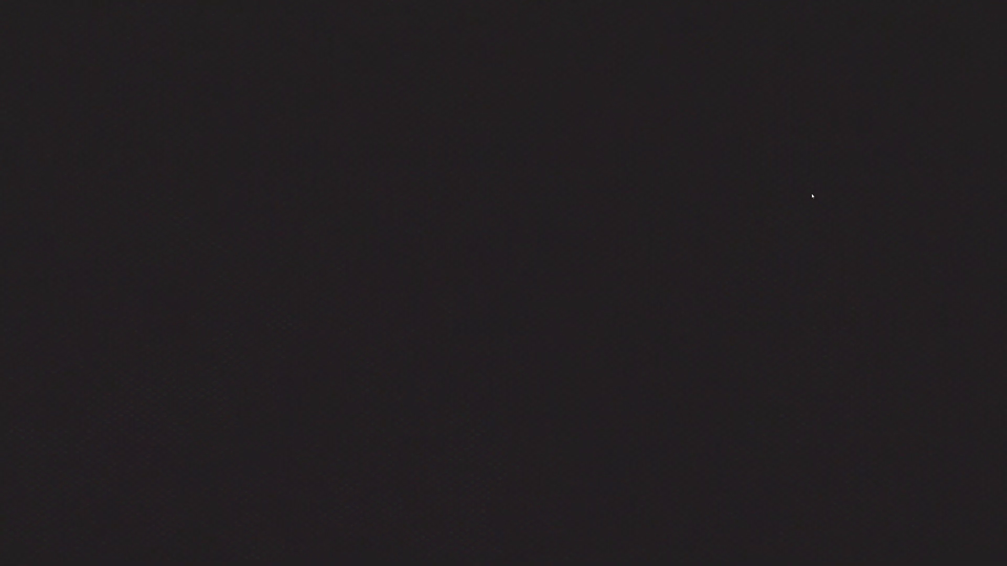
pyautogui.click(471, 324)
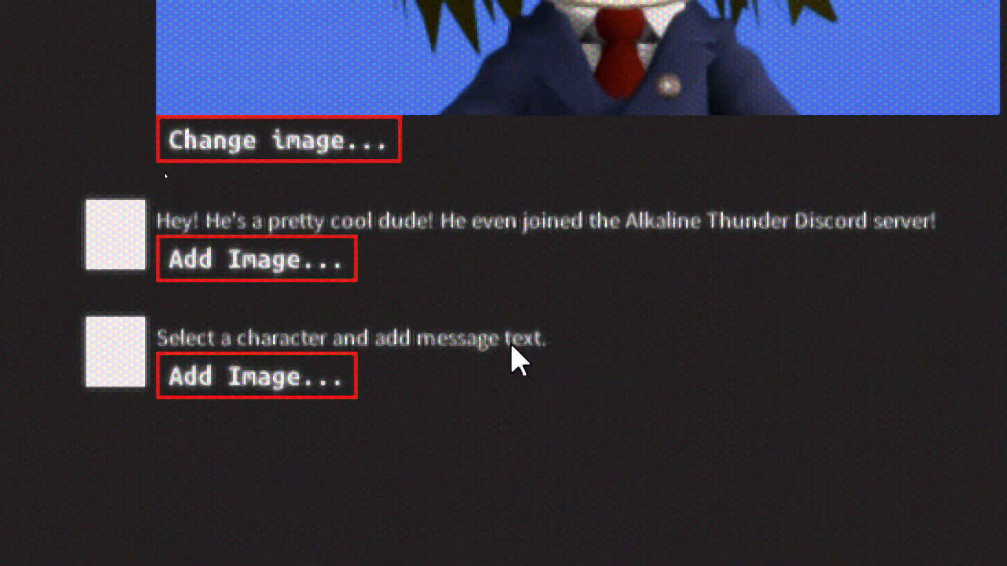
pyautogui.click(513, 345)
pyautogui.press('End')
pyautogui.press('BackSpace')
pyautogui.press('BackSpace')
pyautogui.press('BackSpace')
pyautogui.press('BackSpace')
pyautogui.press('BackSpace')
pyautogui.press('BackSpace')
pyautogui.press('BackSpace')
pyautogui.press('BackSpace')
pyautogui.press('BackSpace')
pyautogui.press('BackSpace')
pyautogui.press('BackSpace')
pyautogui.press('BackSpace')
pyautogui.press('BackSpace')
pyautogui.press('BackSpace')
pyautogui.press('BackSpace')
pyautogui.press('BackSpace')
pyautogui.press('BackSpace')
pyautogui.press('BackSpace')
pyautogui.press('BackSpace')
pyautogui.press('BackSpace')
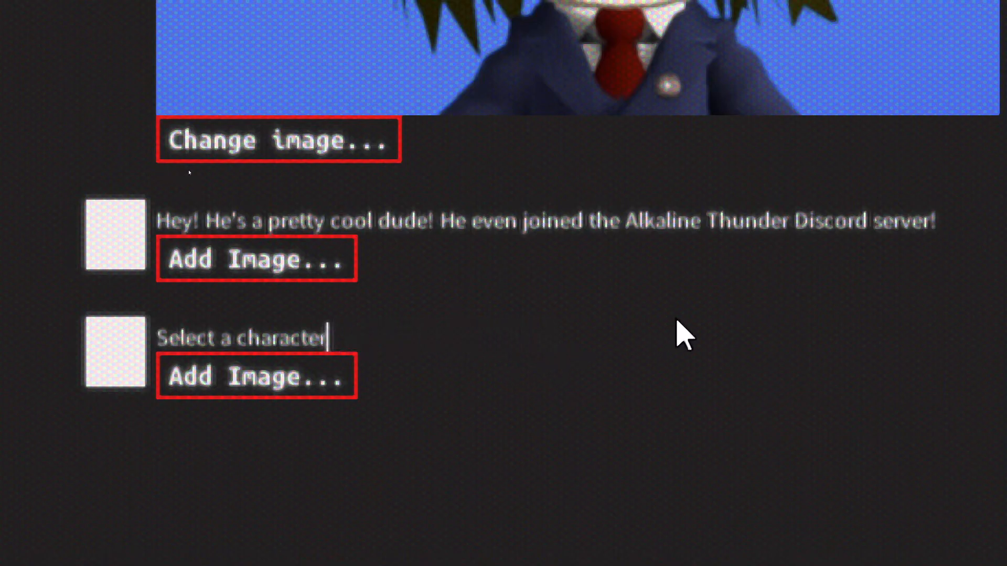
pyautogui.write('Yeah')
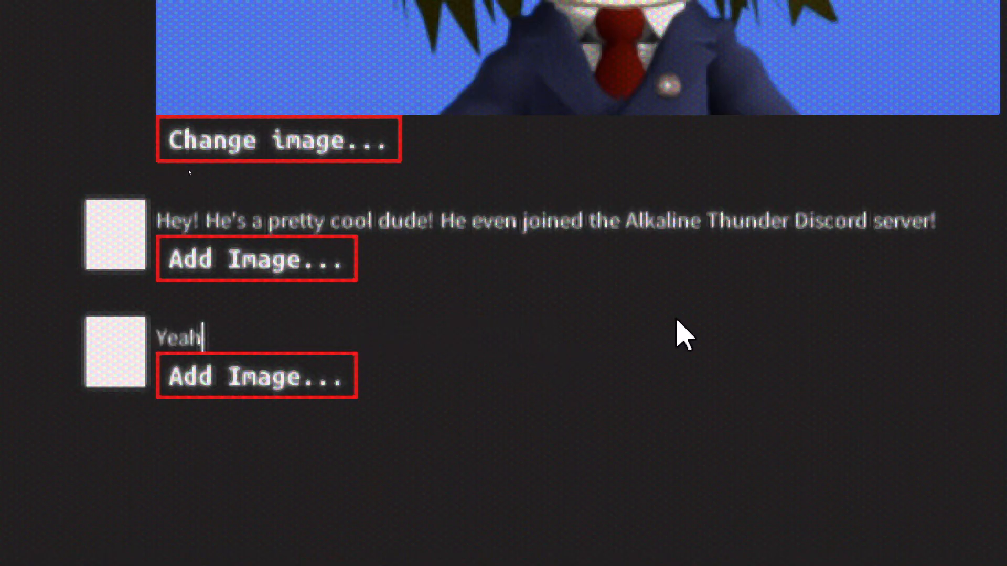
pyautogui.write('! I heard tha')
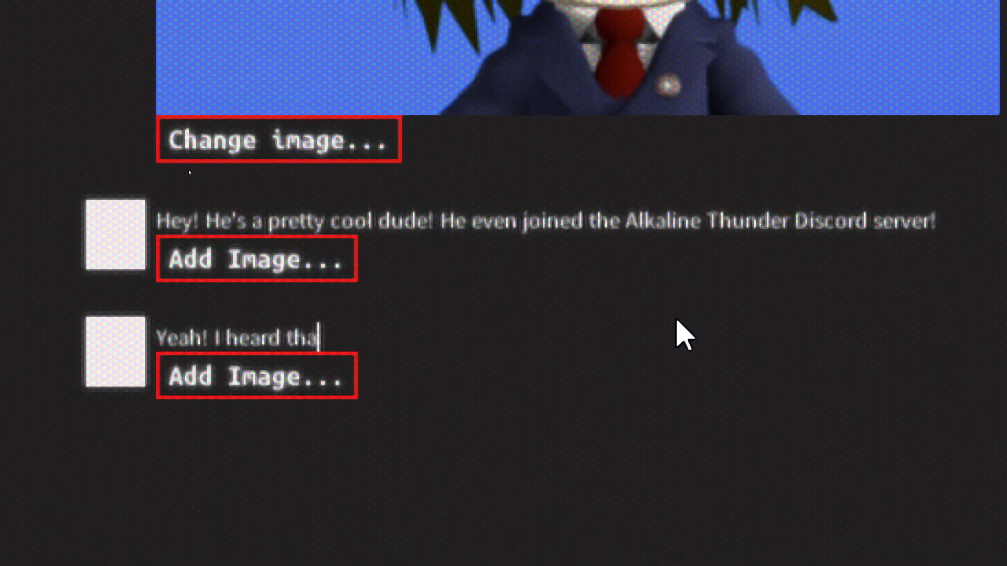
pyautogui.write('t place is co')
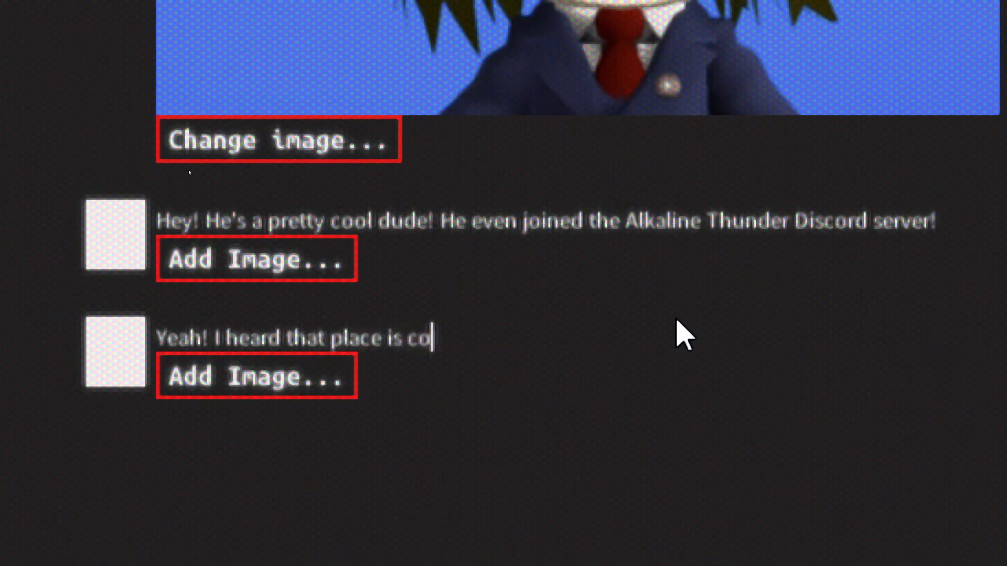
pyautogui.write('ol too. You should h')
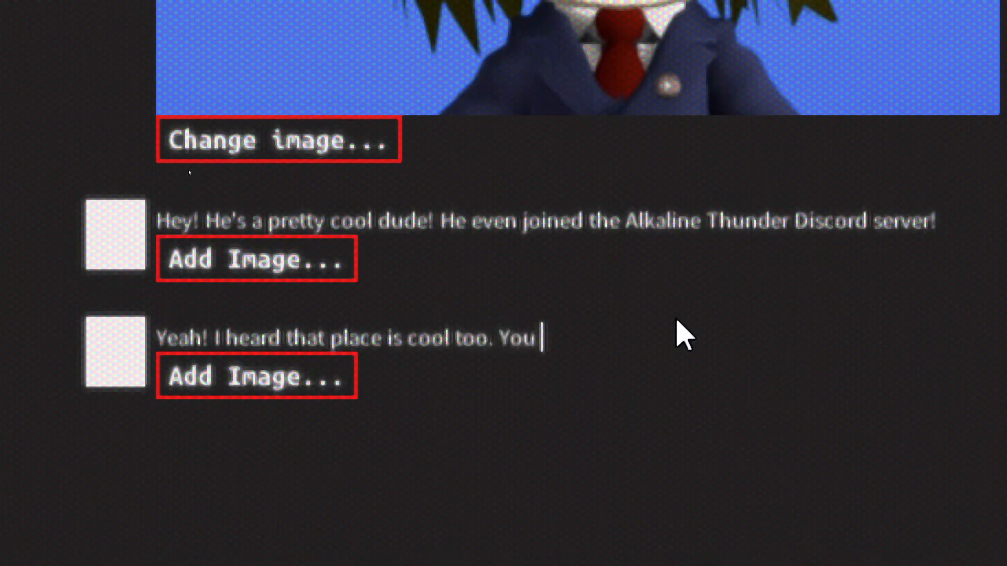
pyautogui.write('oi')
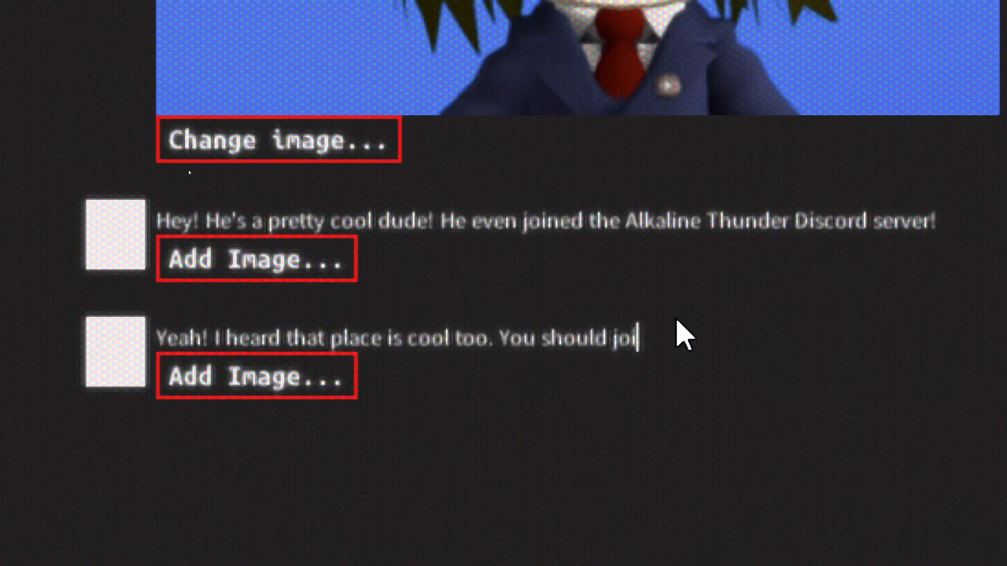
pyautogui.write('n. hahas://akln')
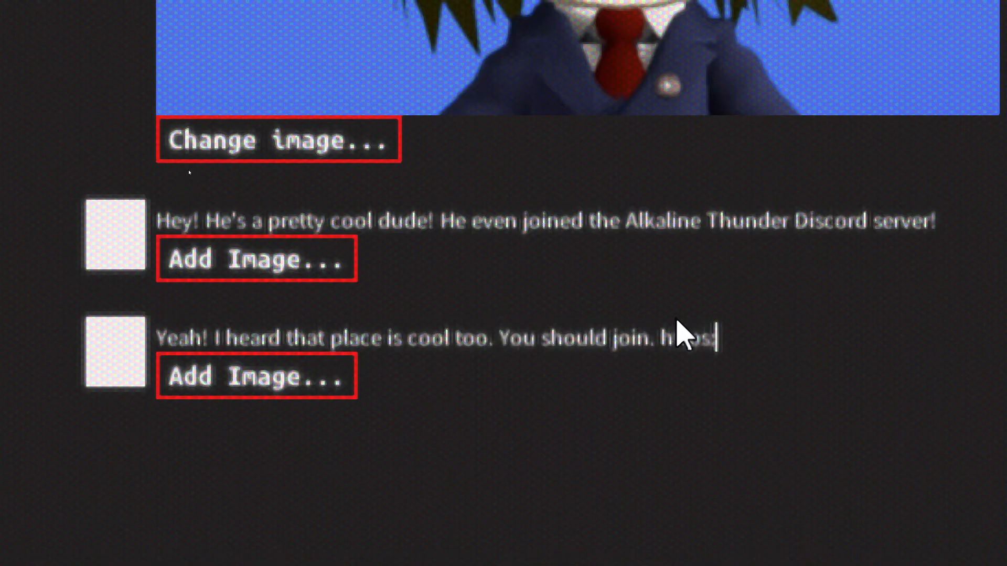
pyautogui.write('thn')
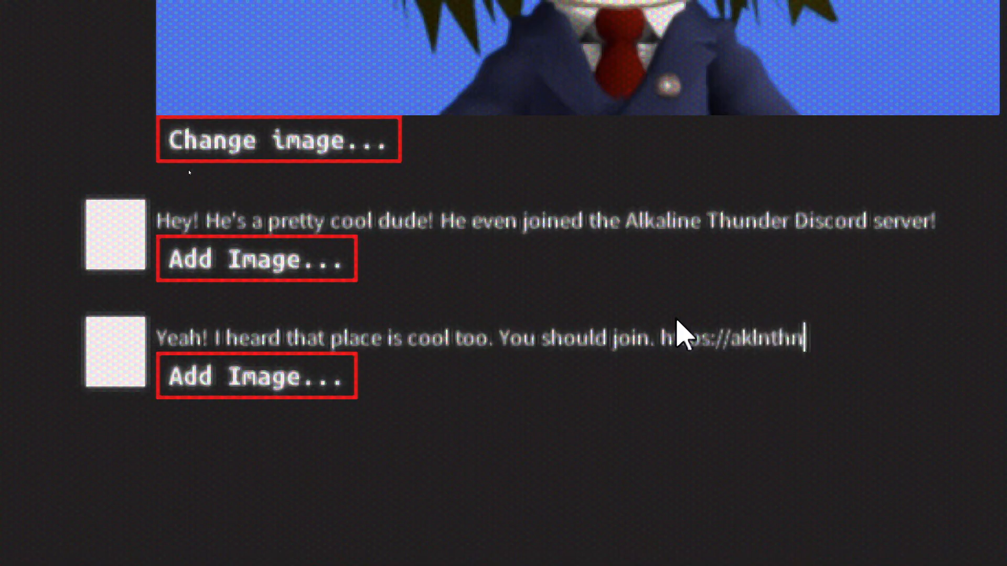
pyautogui.write('dr.dev/discord')
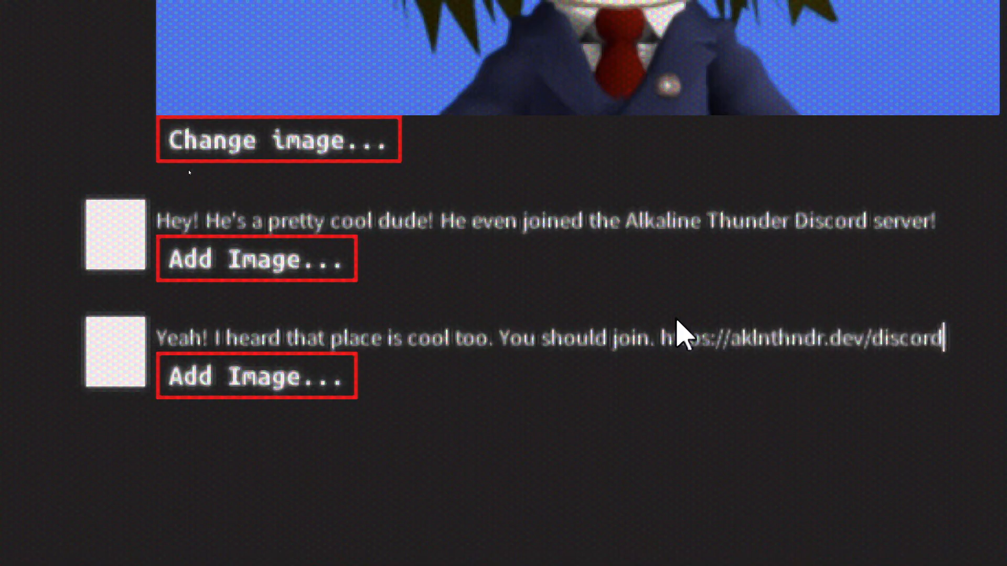
pyautogui.scroll(-1, 732, 497)
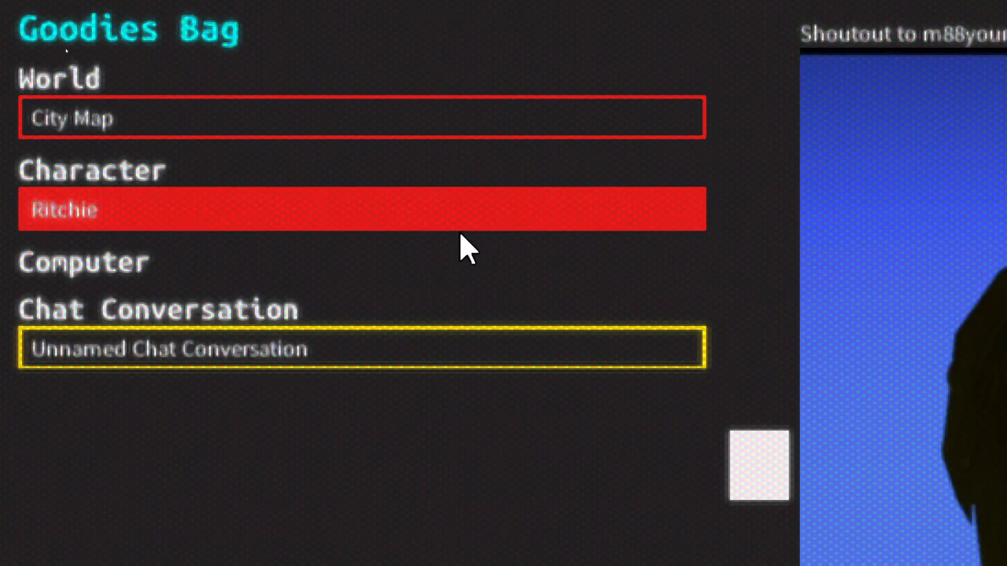
# - Open the Ritchie character and add a new Computer item to the Goodies Bag project
pyautogui.click(460, 230)
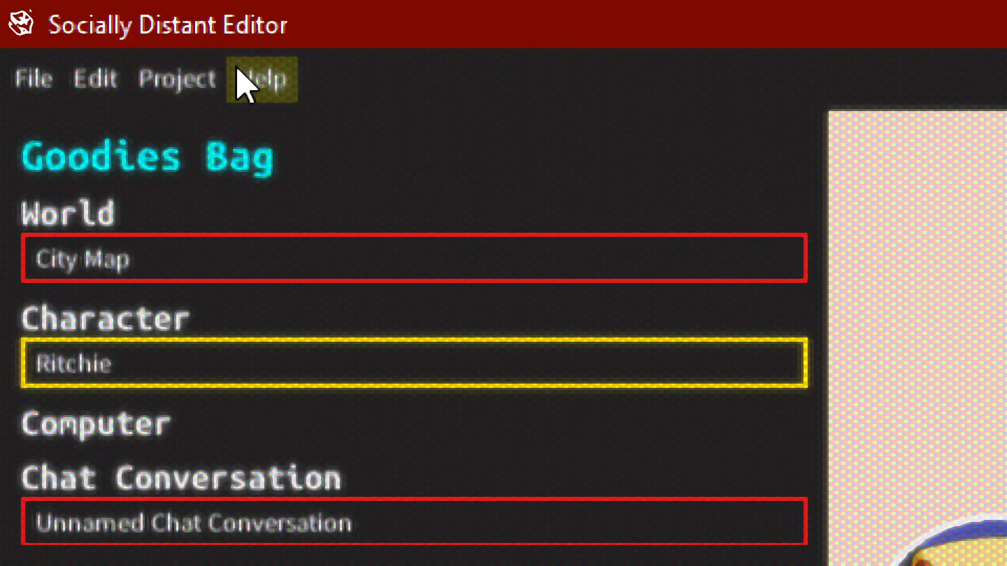
pyautogui.click(188, 81)
pyautogui.moveTo(196, 128)
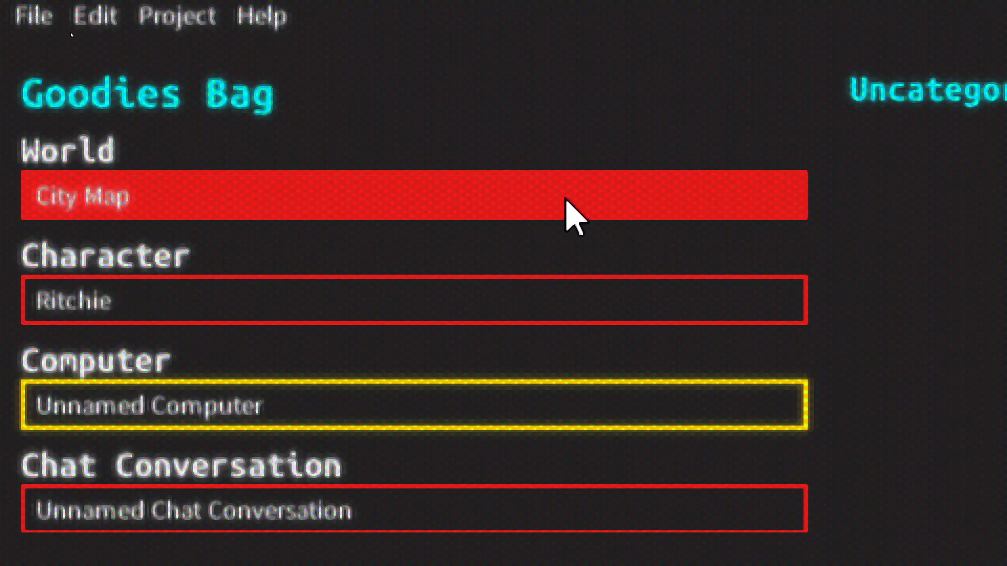
# - View the City Map item of the world and return to the Ritchie character's profile
pyautogui.click(564, 210)
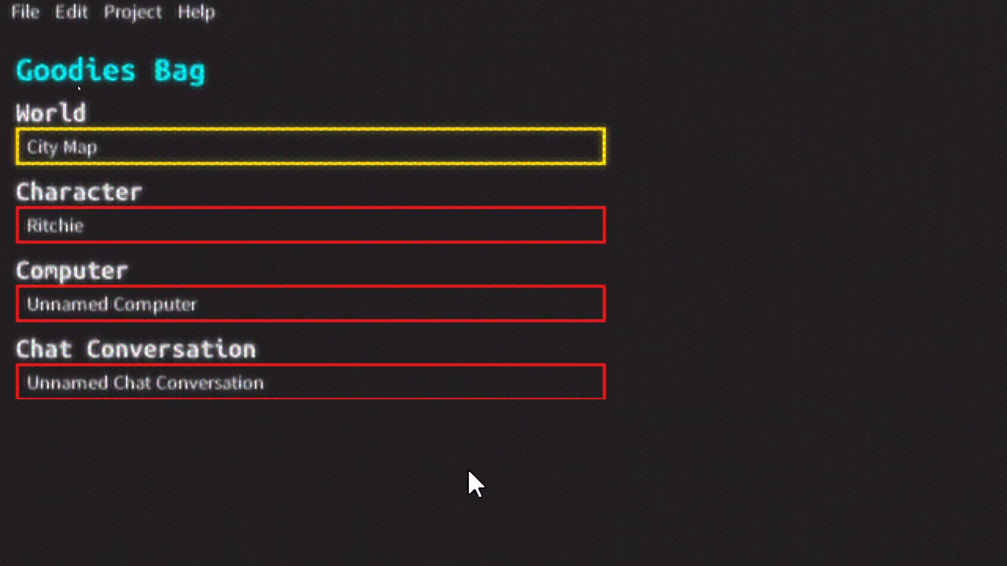
pyautogui.click(414, 215)
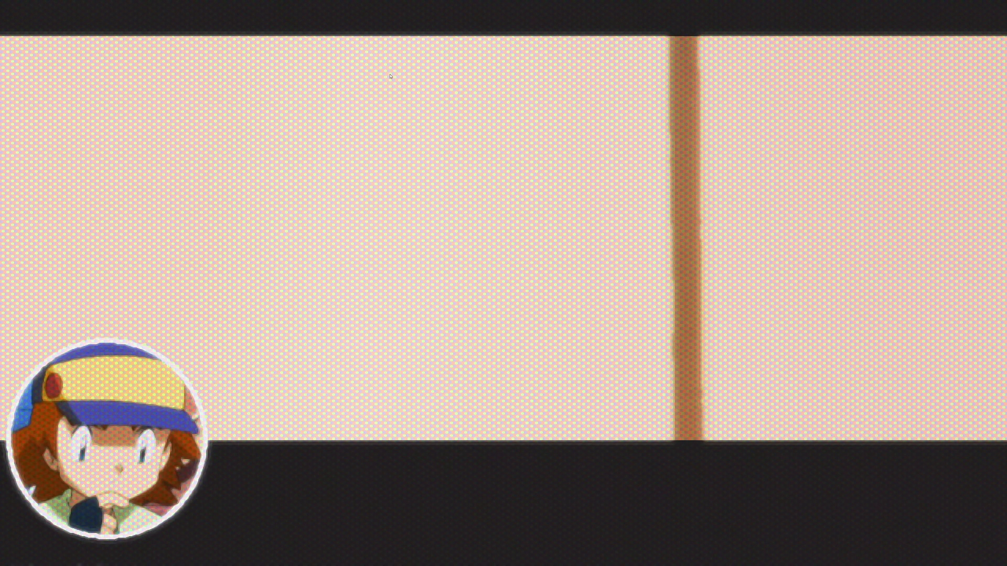